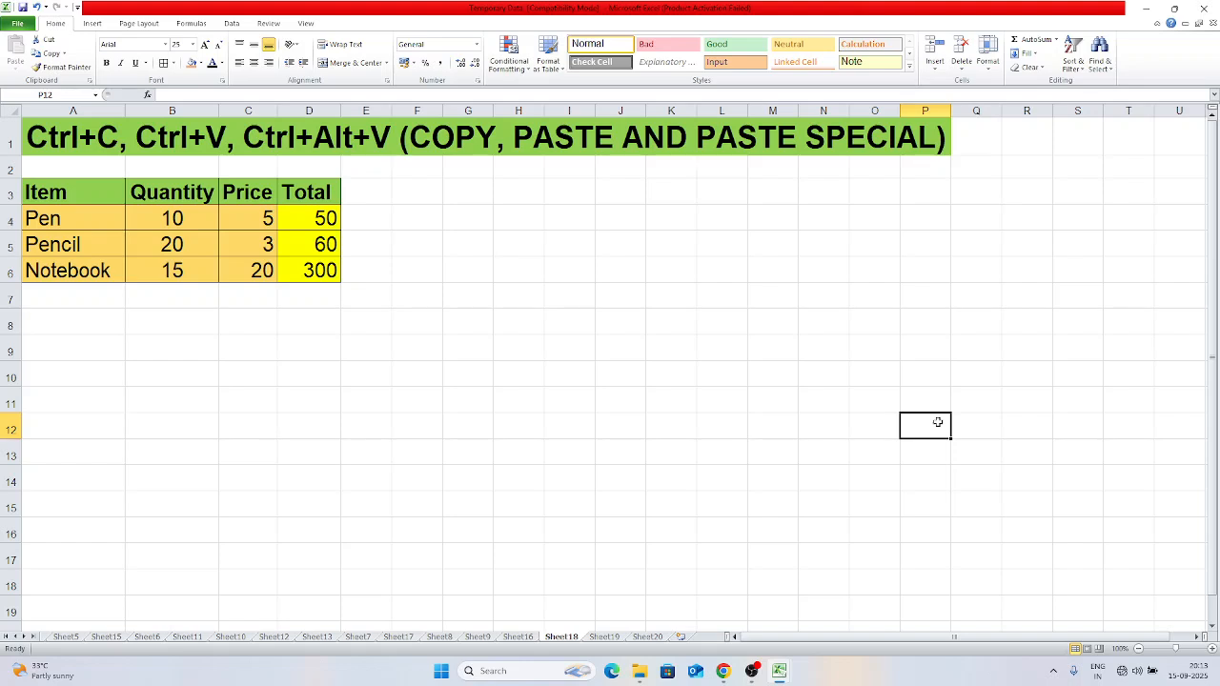
- Enter the text Ctrl+Alt+V in cell M8
{"action": "left_click", "coordinate": [761, 322]}
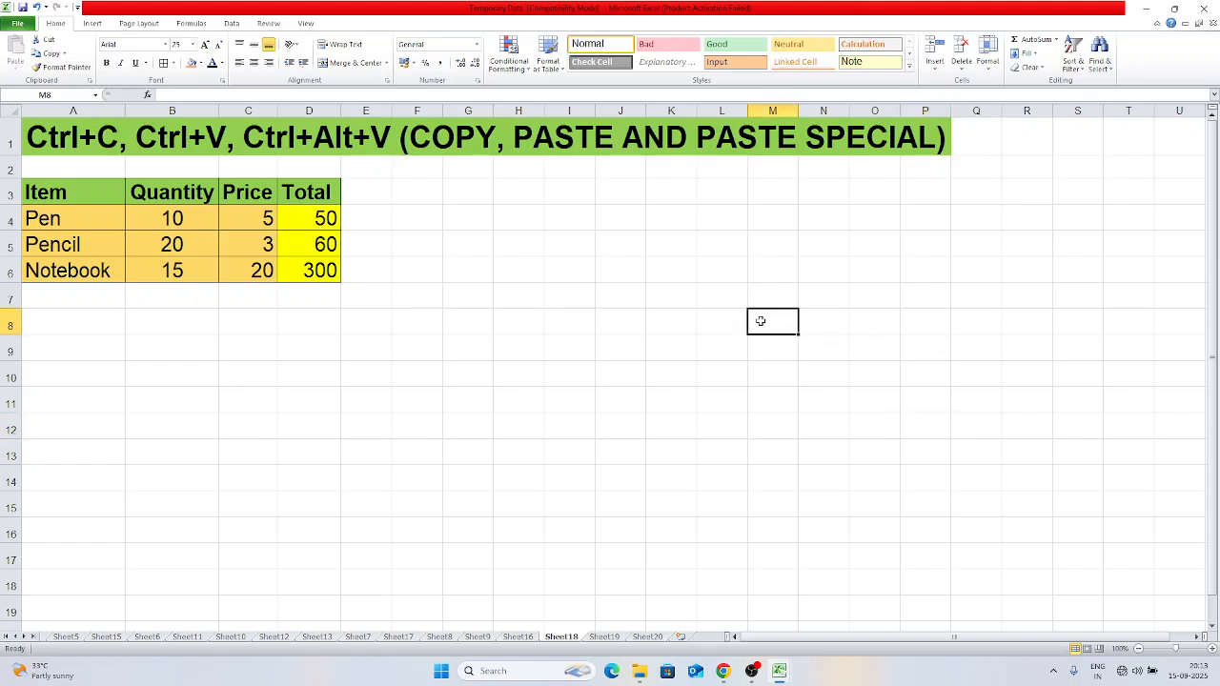
{"action": "type", "text": "Ctrl+Alt"}
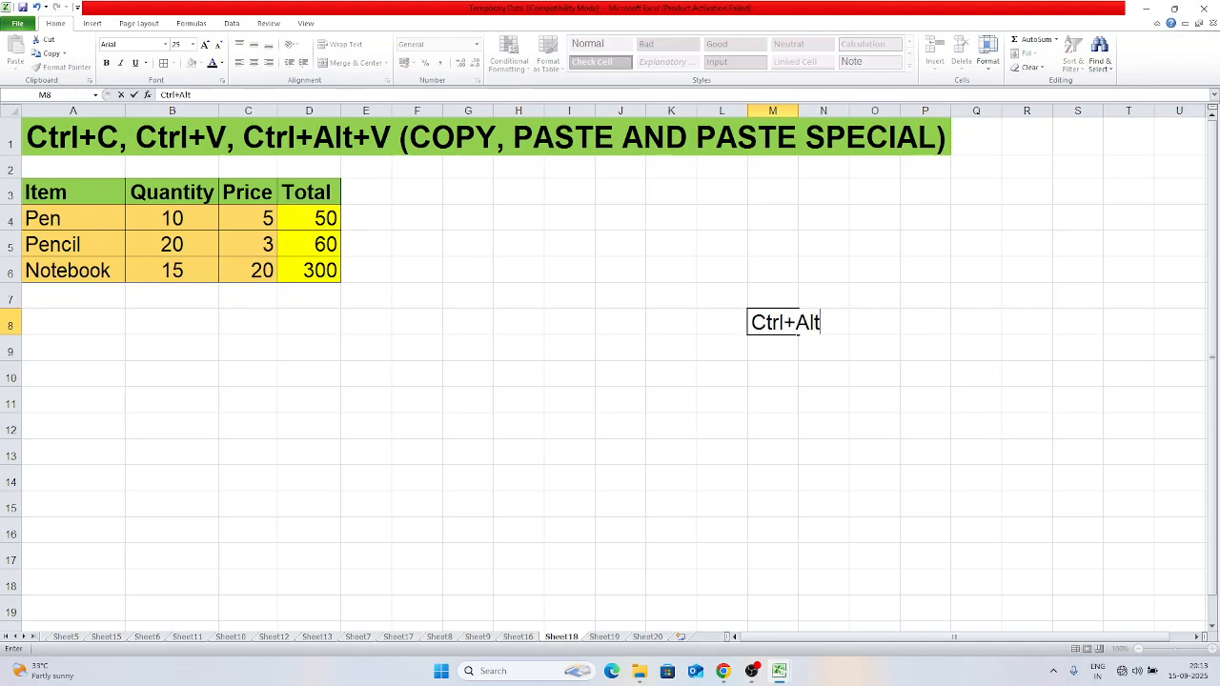
{"action": "type", "text": "+V"}
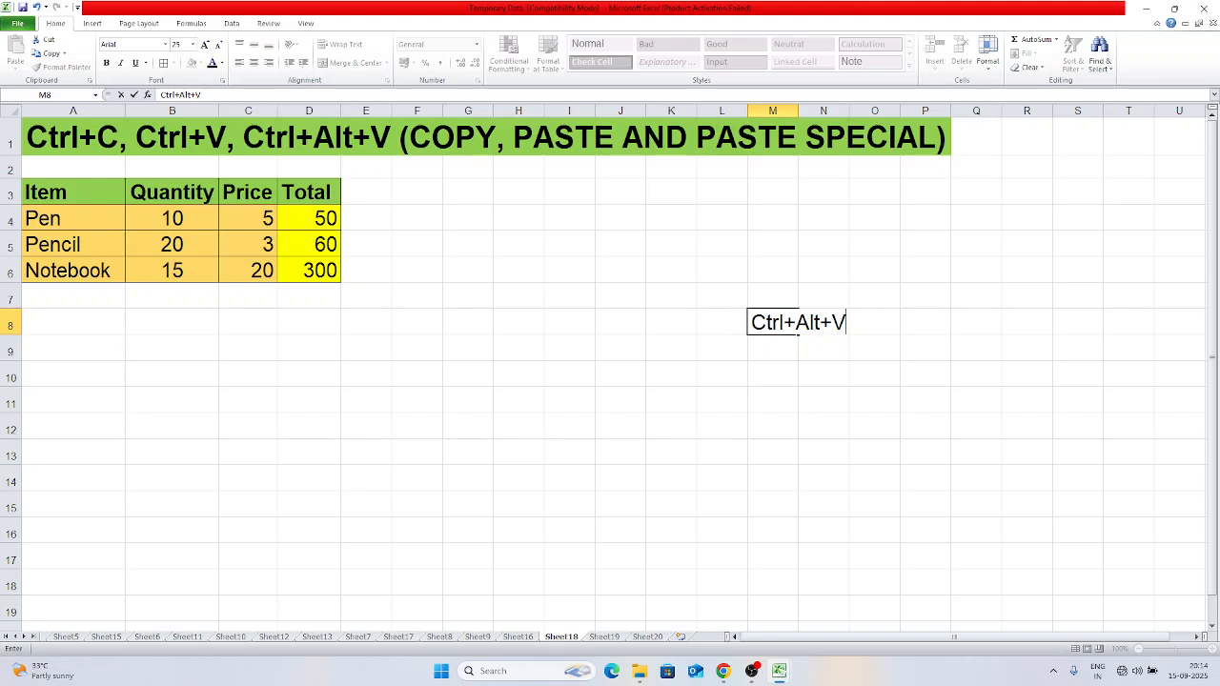
{"action": "key", "text": "Return"}
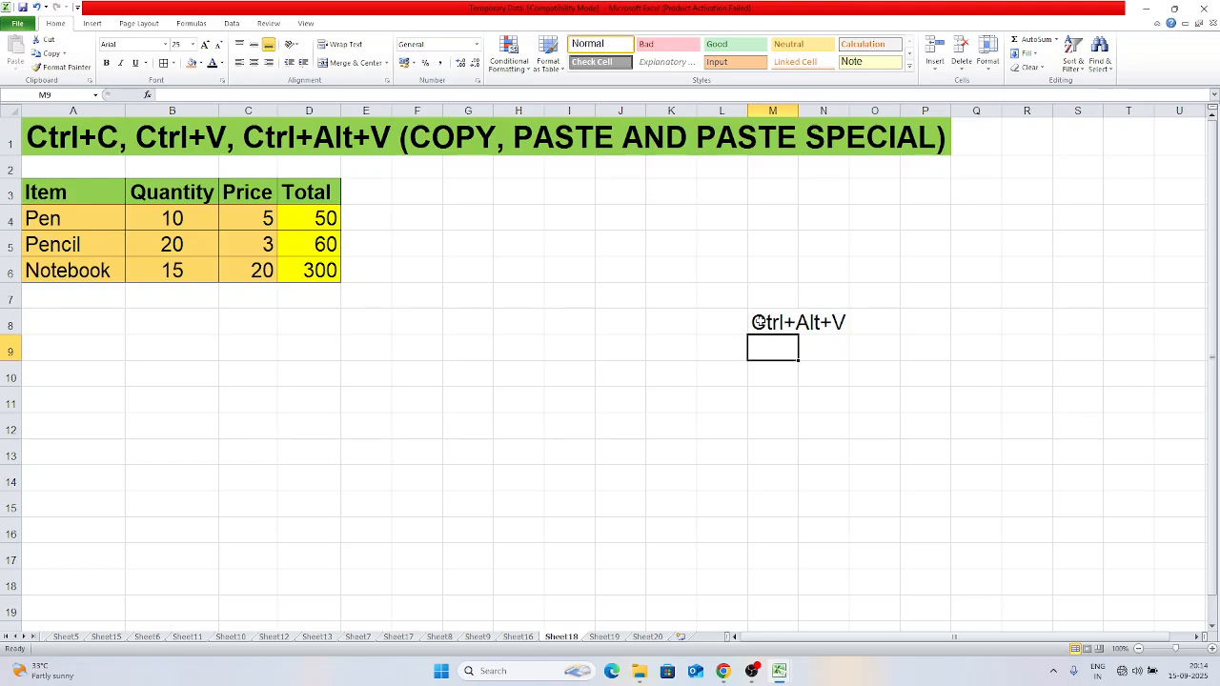
- Copy the three amounts in the Total column, cells D4:D6
{"action": "key", "text": "Up"}
{"action": "key", "text": "Up"}
{"action": "key", "text": "Up"}
{"action": "key", "text": "Up"}
{"action": "key", "text": "Left"}
{"action": "key", "text": "Left"}
{"action": "key", "text": "Left"}
{"action": "key", "text": "Left"}
{"action": "key", "text": "Left"}
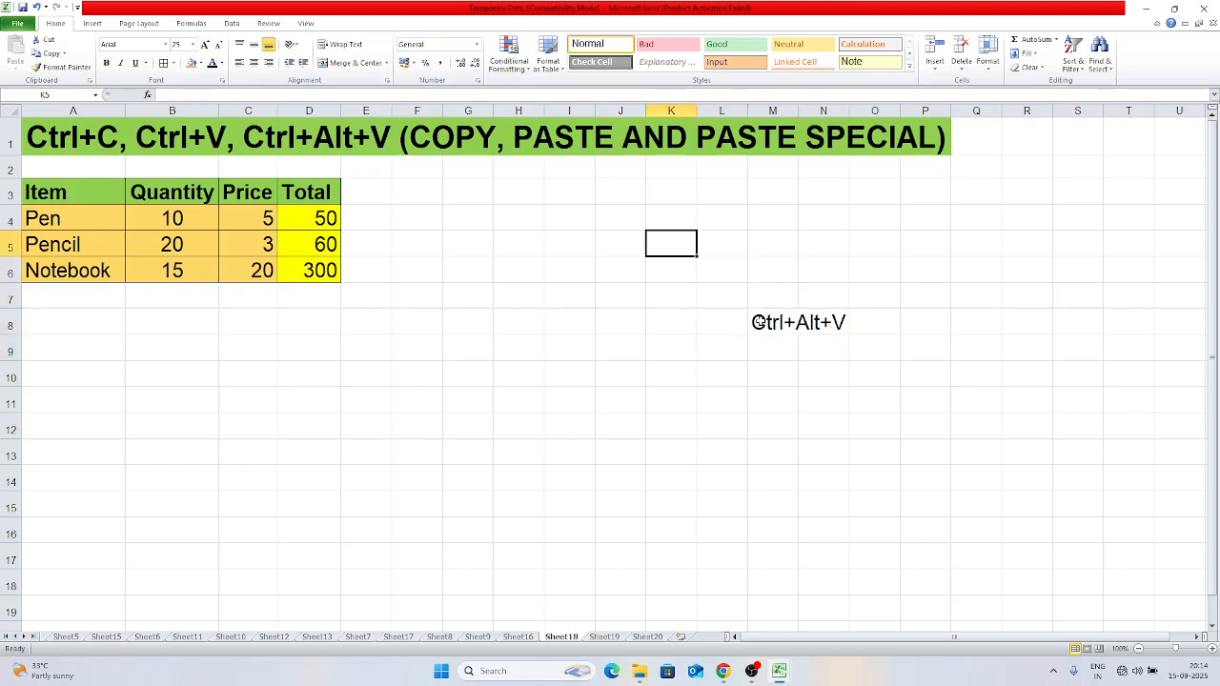
{"action": "key", "text": "Up"}
{"action": "key", "text": "Left"}
{"action": "key", "text": "Left"}
{"action": "key", "text": "Left"}
{"action": "key", "text": "Left"}
{"action": "key", "text": "shift+Down"}
{"action": "key", "text": "shift+Down"}
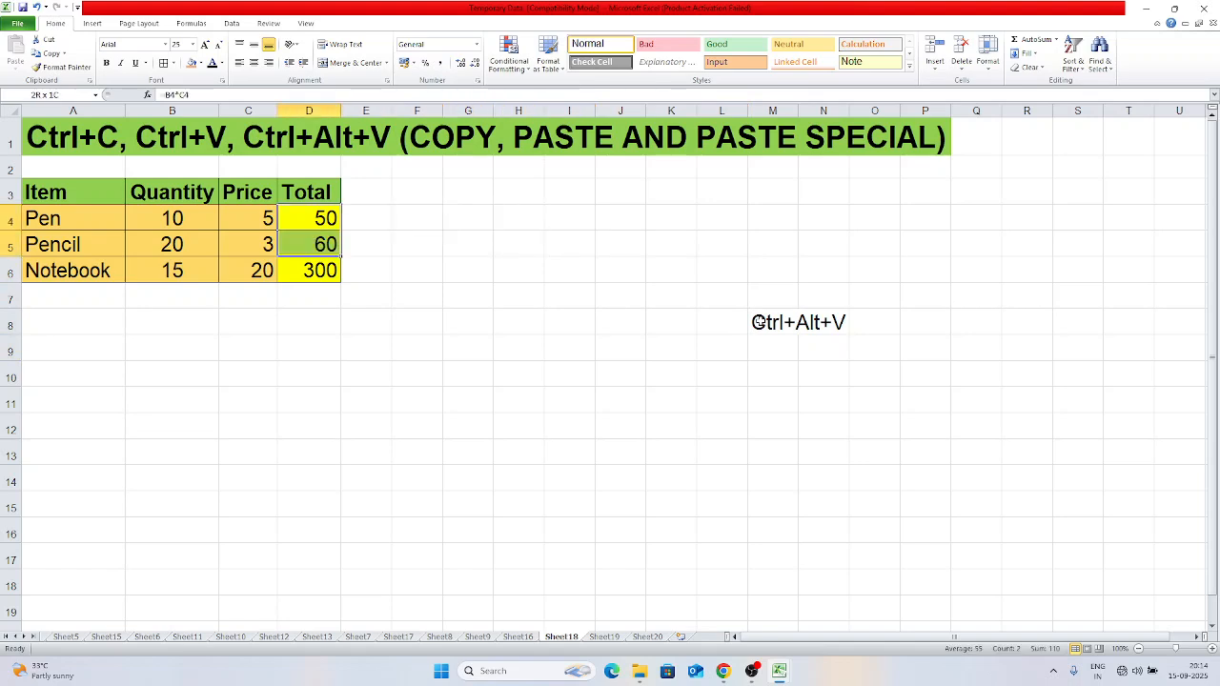
{"action": "key", "text": "ctrl+c"}
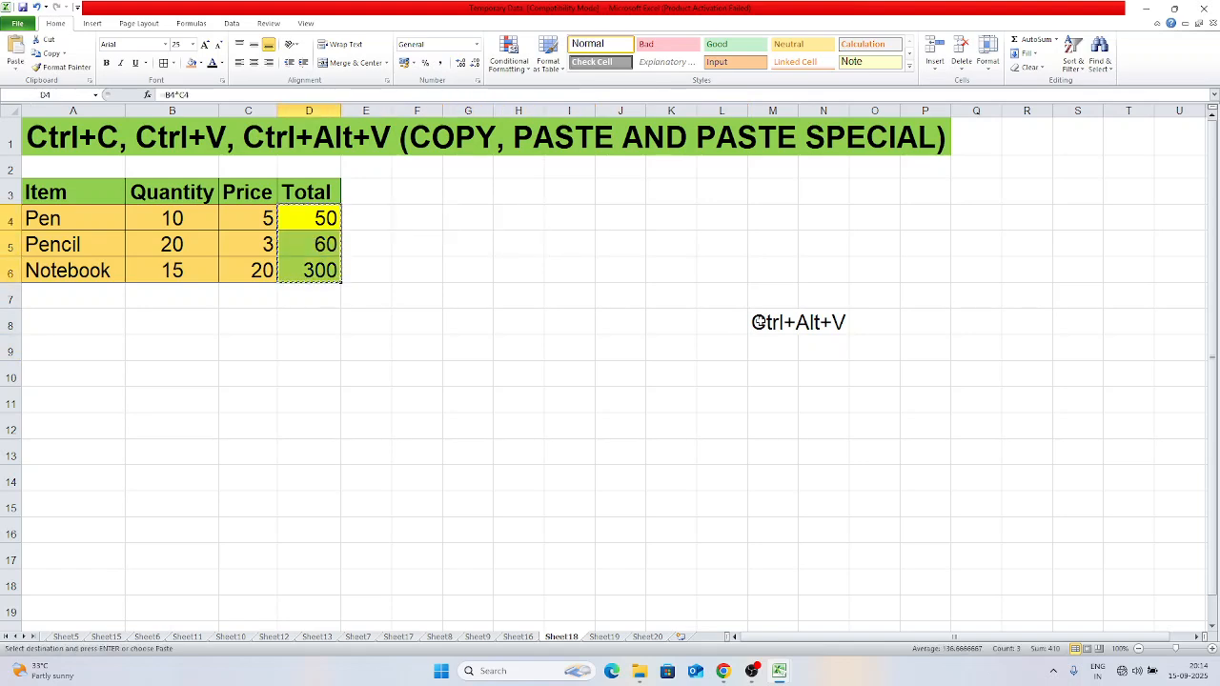
- Paste only the values of the copied totals starting at cell G4 using Paste Special
{"action": "key", "text": "Right"}
{"action": "key", "text": "Right"}
{"action": "key", "text": "Right"}
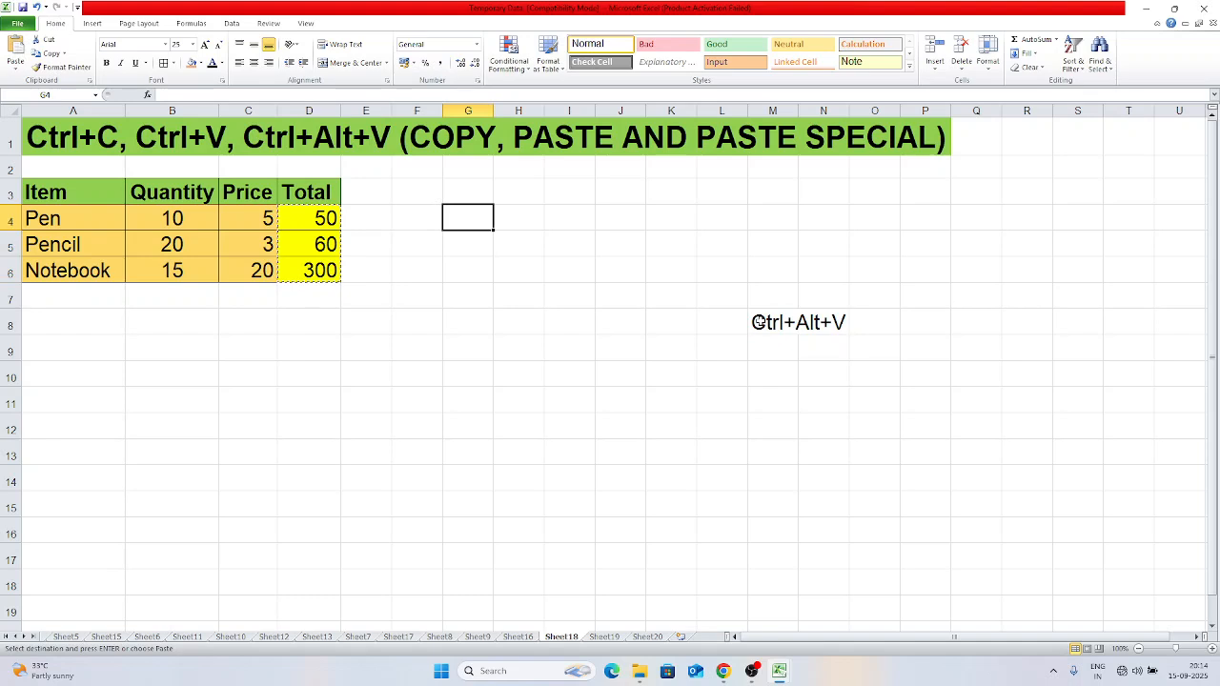
{"action": "key", "text": "ctrl+alt+v"}
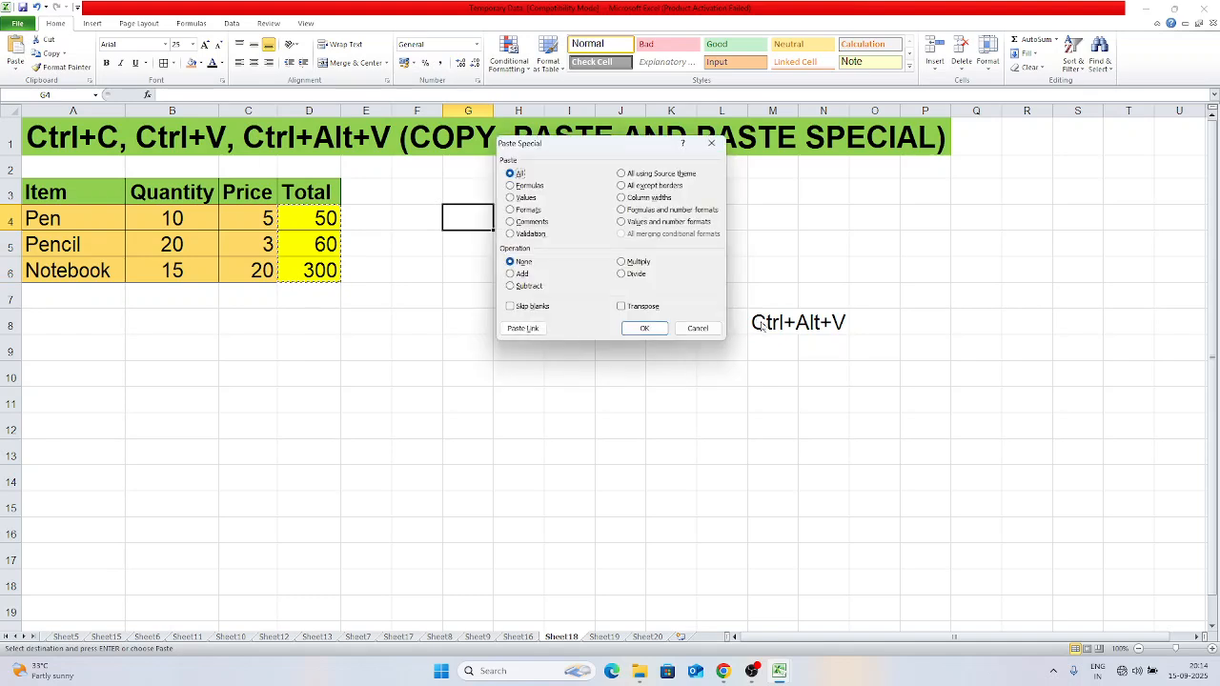
{"action": "left_click", "coordinate": [523, 198]}
{"action": "left_click", "coordinate": [644, 328]}
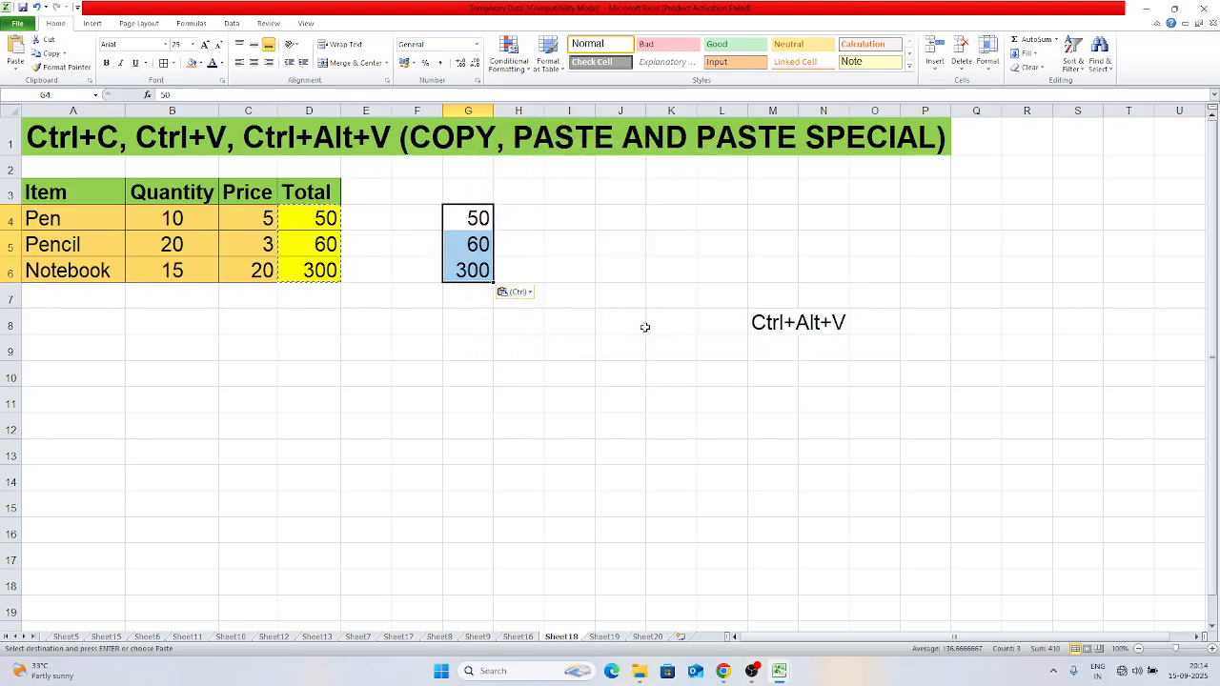
- Compare the contents of pasted cell G4 with the formula in Total cell D4, leaving both cells unedited
{"action": "left_click", "coordinate": [486, 221]}
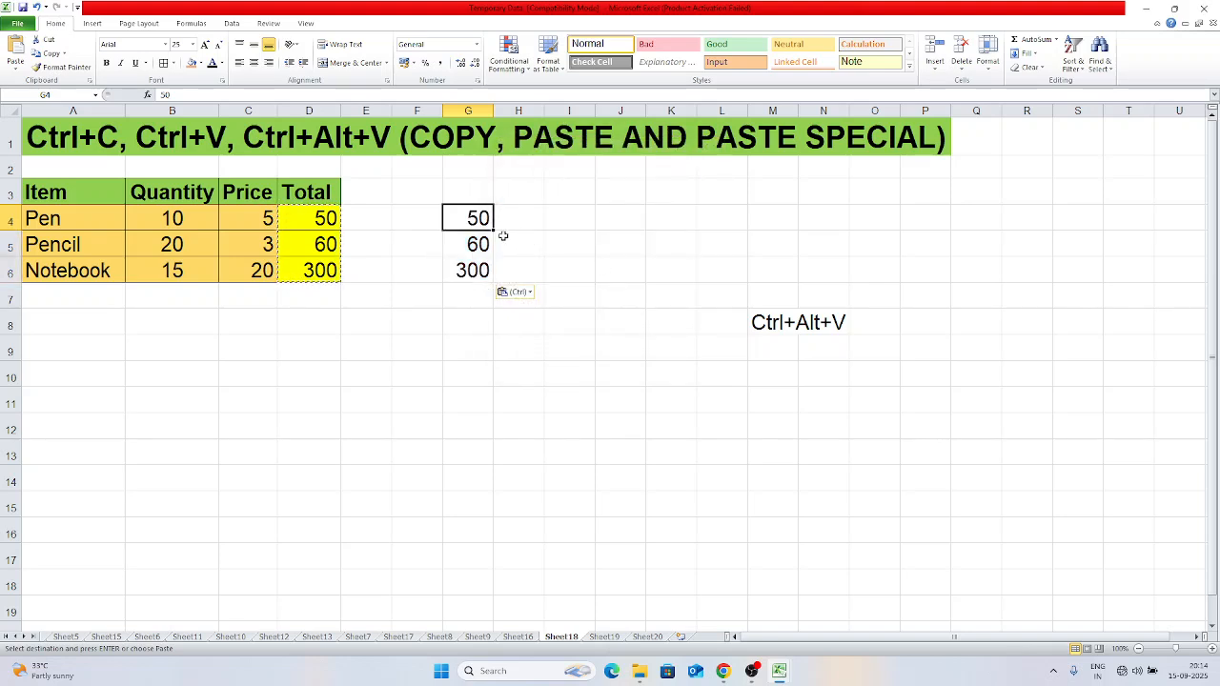
{"action": "left_click", "coordinate": [372, 225]}
{"action": "left_click", "coordinate": [463, 227]}
{"action": "key", "text": "Escape"}
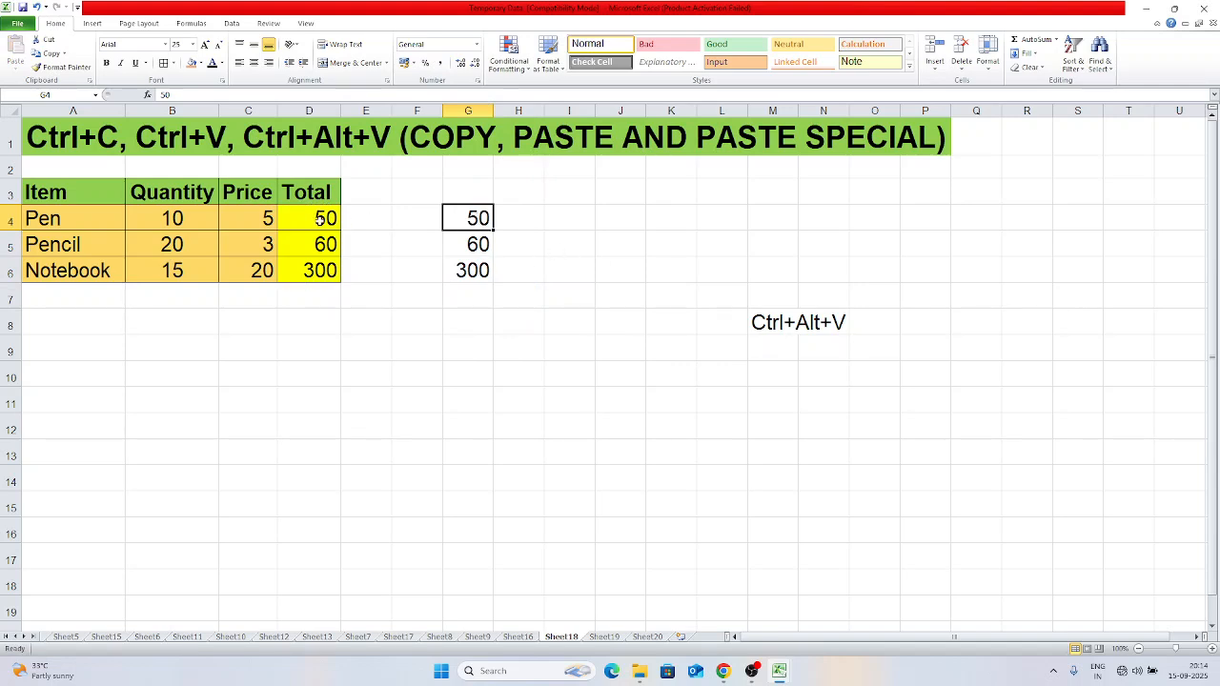
{"action": "double_click", "coordinate": [467, 218]}
{"action": "left_click", "coordinate": [487, 234]}
{"action": "double_click", "coordinate": [324, 225]}
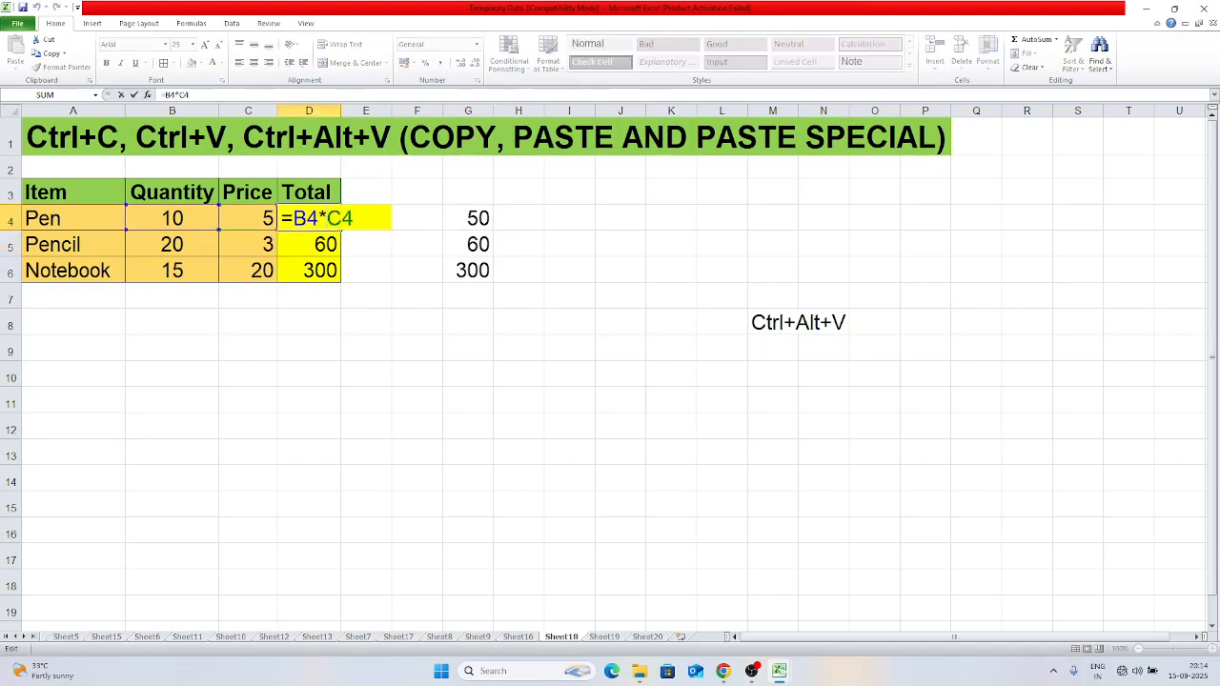
{"action": "left_click", "coordinate": [474, 218]}
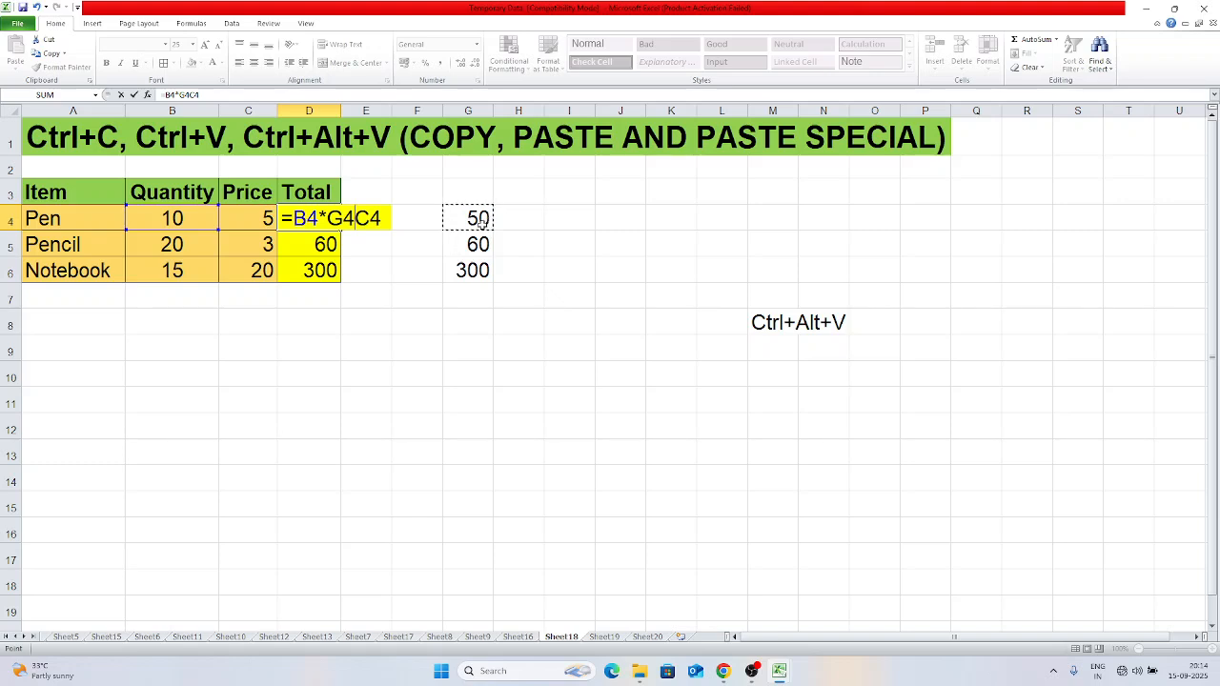
{"action": "key", "text": "Escape"}
{"action": "left_click", "coordinate": [477, 219]}
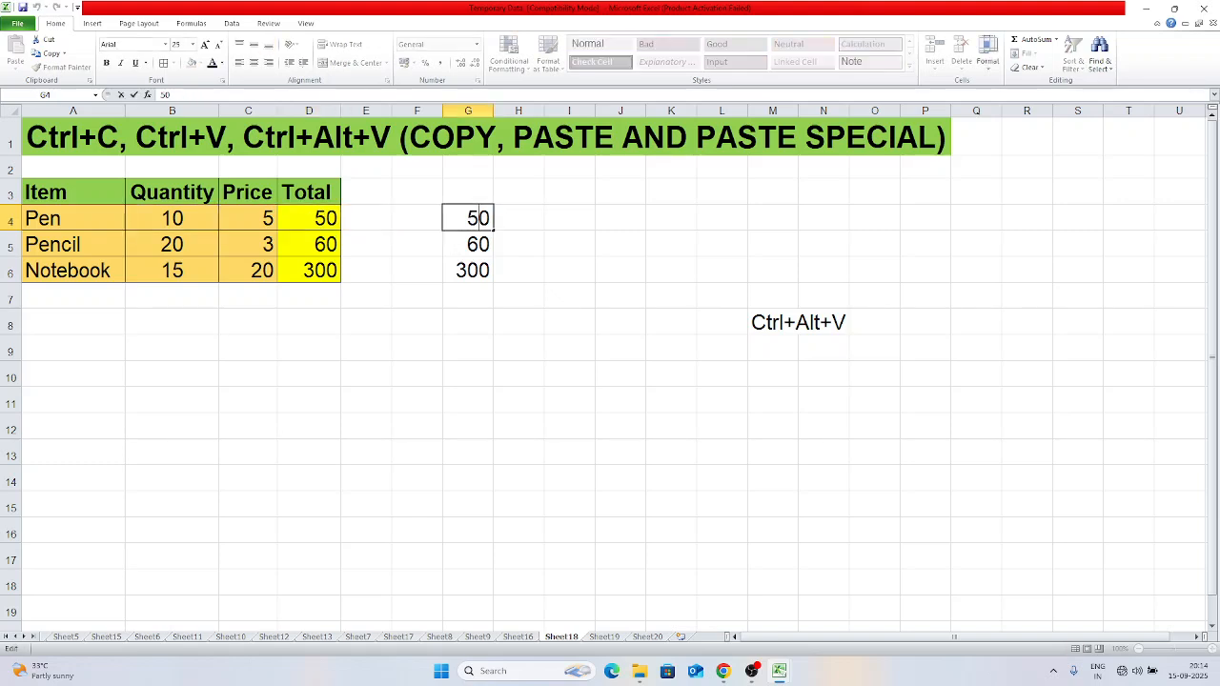
{"action": "left_click", "coordinate": [540, 240]}
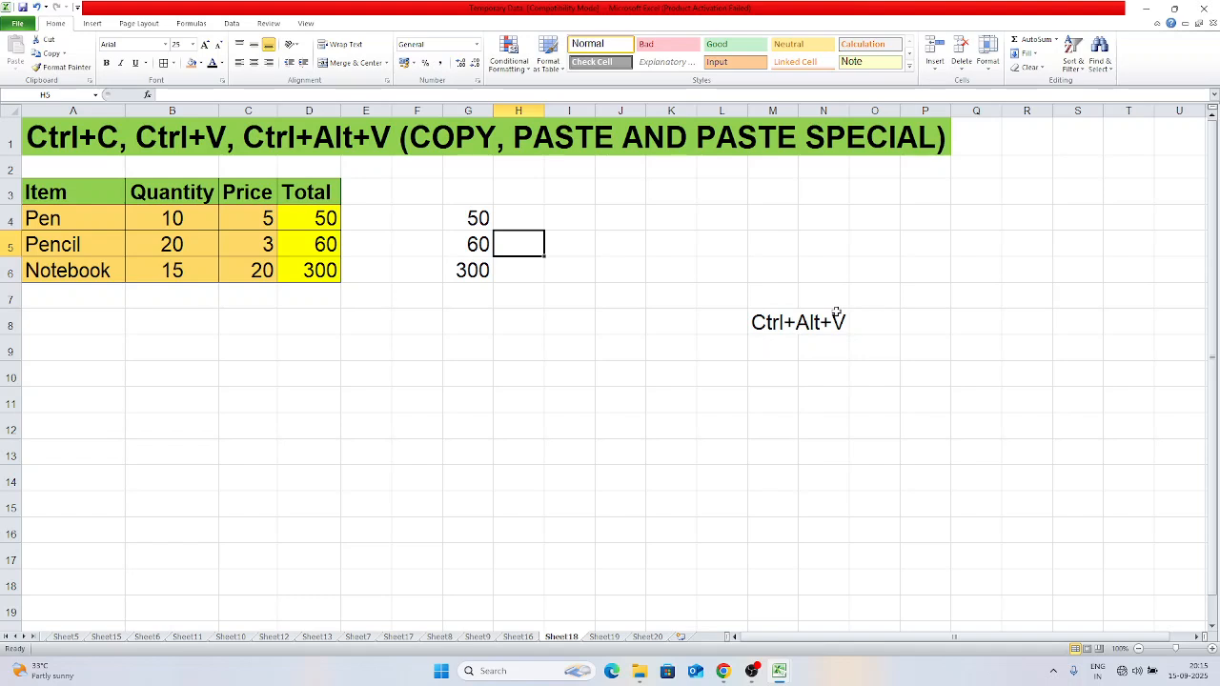
- Try pasting only the formats of D4:D6 at cell I4 with Paste Special, and undo the paste
{"action": "left_click_drag", "start_coordinate": [320, 222], "coordinate": [320, 270]}
{"action": "key", "text": "ctrl+c"}
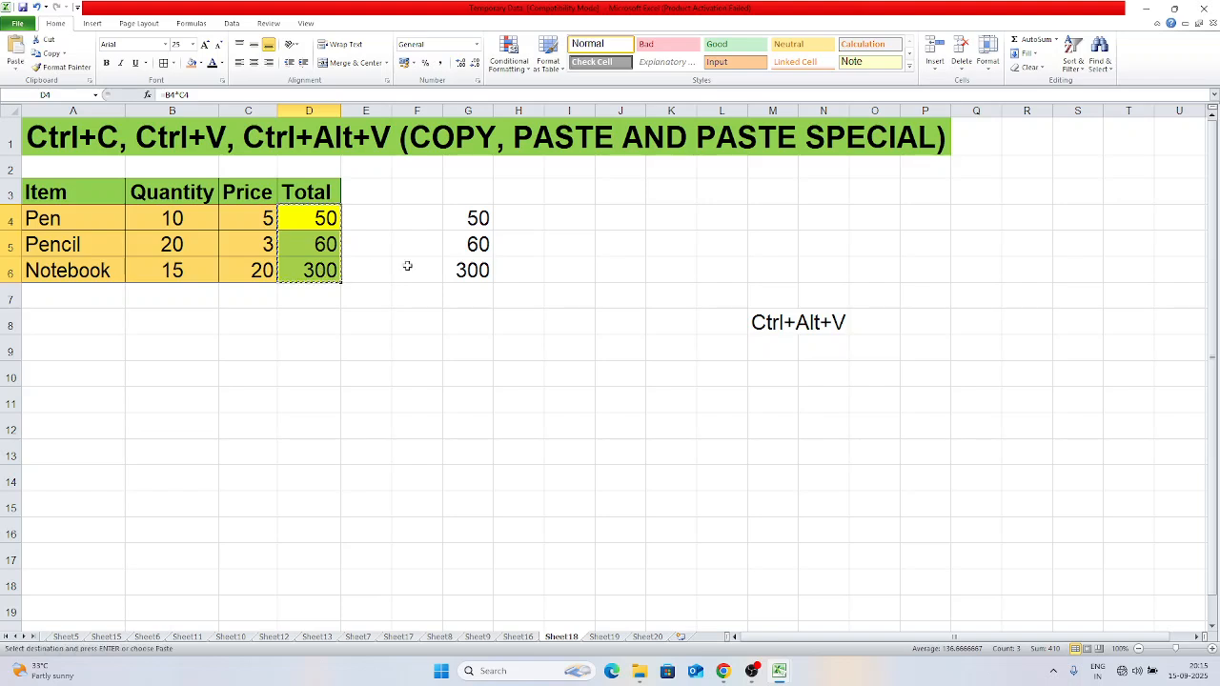
{"action": "left_click", "coordinate": [563, 217]}
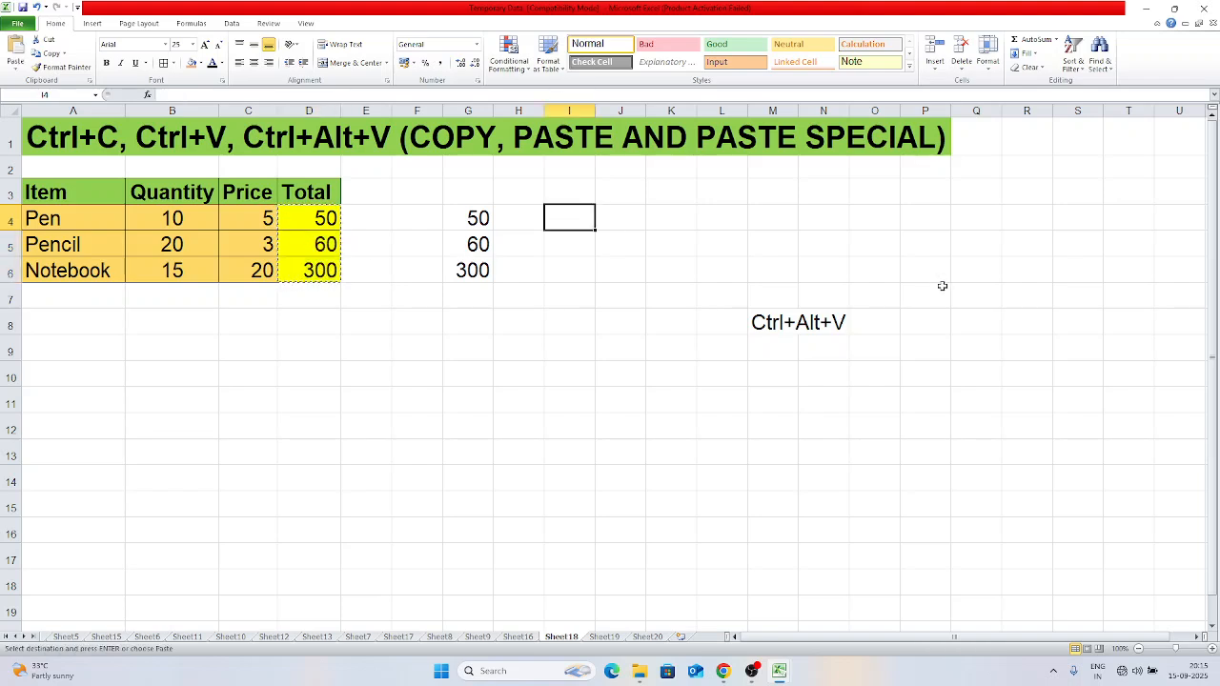
{"action": "key", "text": "ctrl+alt+v"}
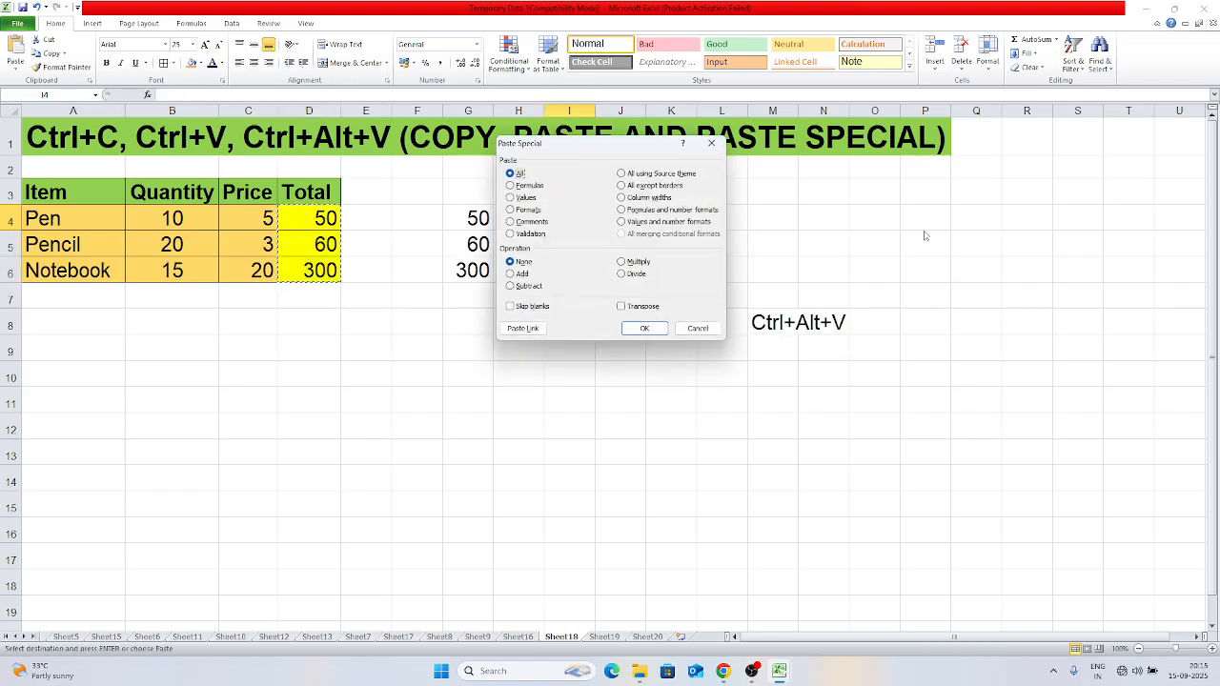
{"action": "left_click", "coordinate": [531, 210]}
{"action": "left_click", "coordinate": [644, 327]}
{"action": "left_click", "coordinate": [827, 269]}
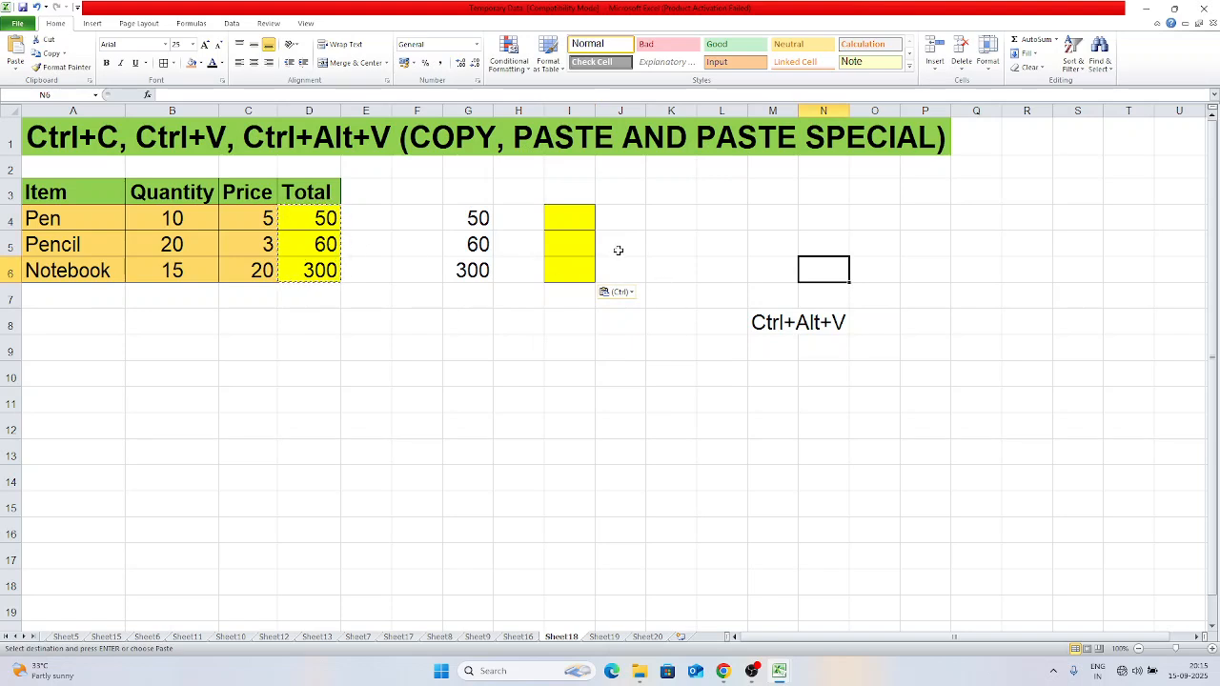
{"action": "key", "text": "ctrl+z"}
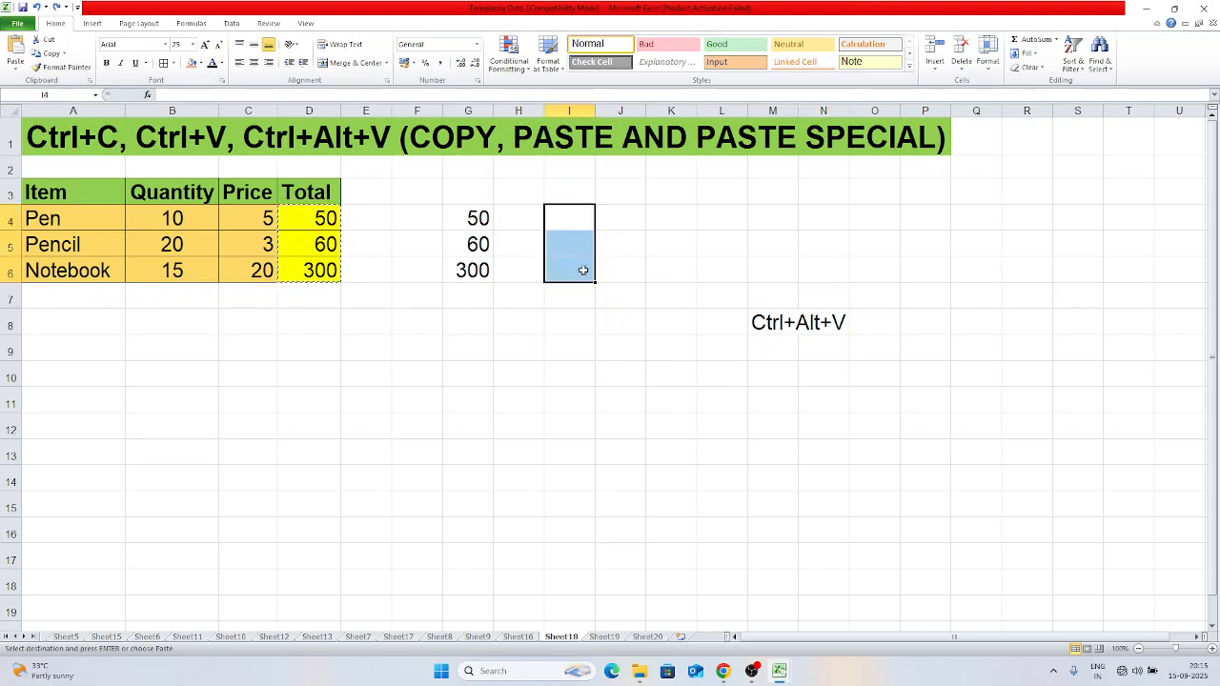
- Copy the Total column with its header, D3:D6, and paste only its formats starting at cell I3
{"action": "left_click_drag", "start_coordinate": [315, 194], "coordinate": [319, 272]}
{"action": "key", "text": "ctrl+c"}
{"action": "left_click", "coordinate": [567, 198]}
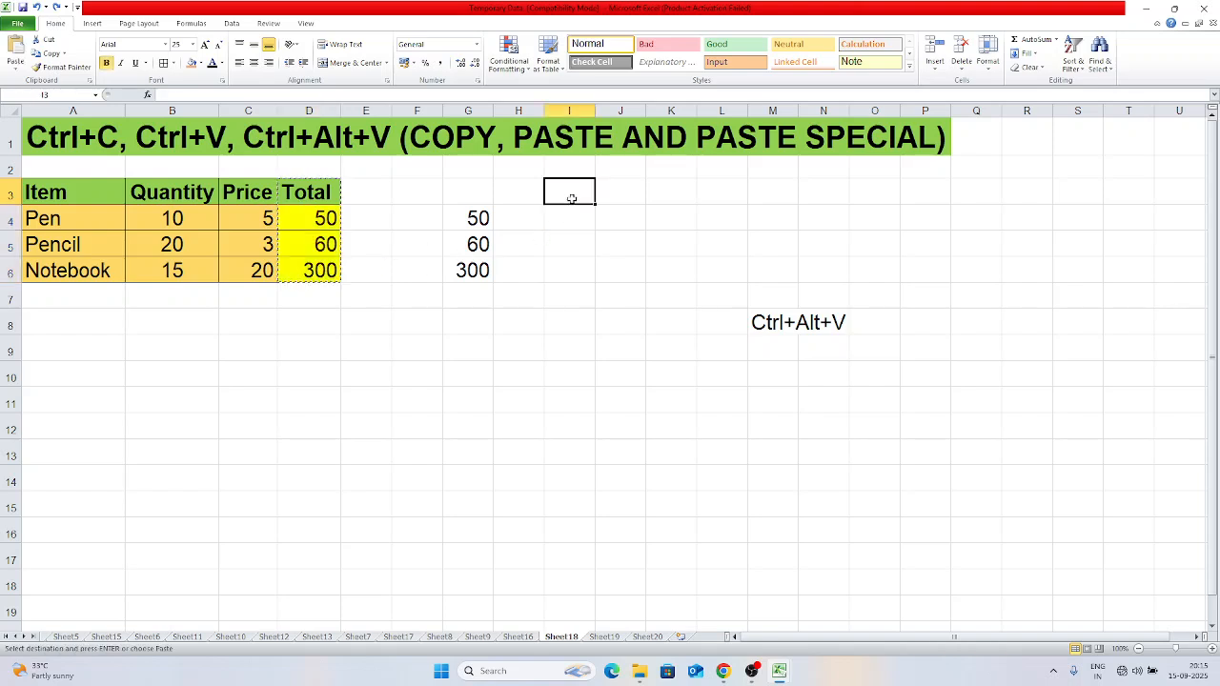
{"action": "key", "text": "ctrl+alt+v"}
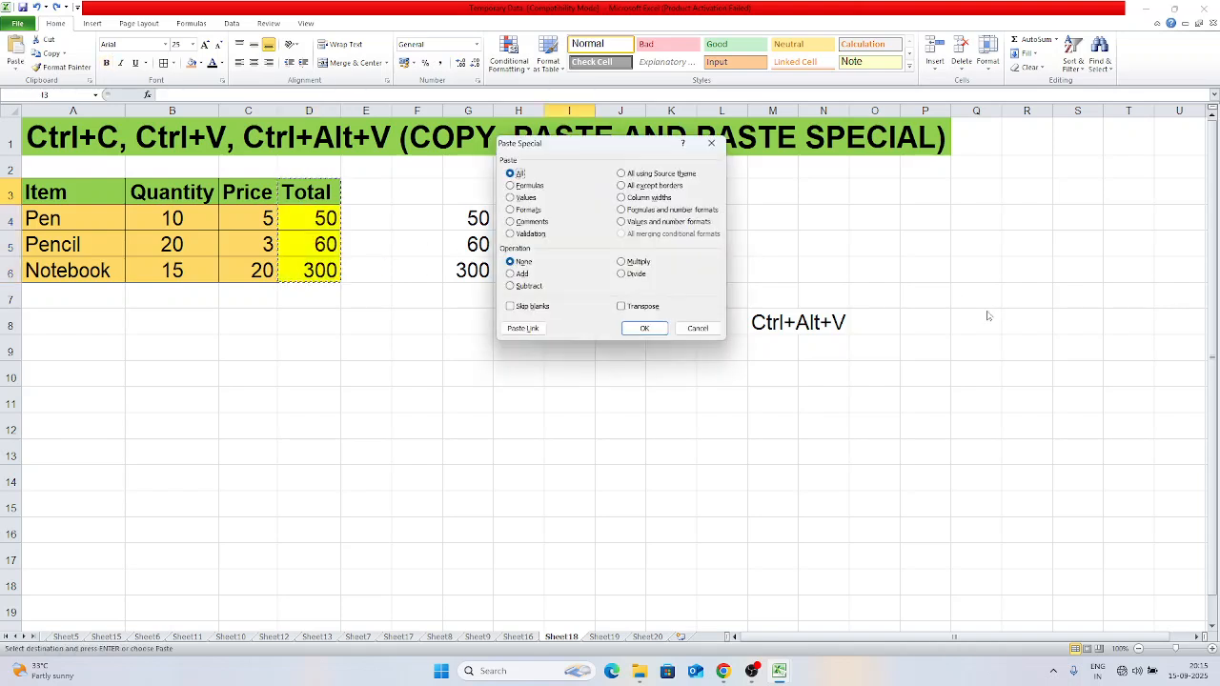
{"action": "left_click", "coordinate": [532, 209]}
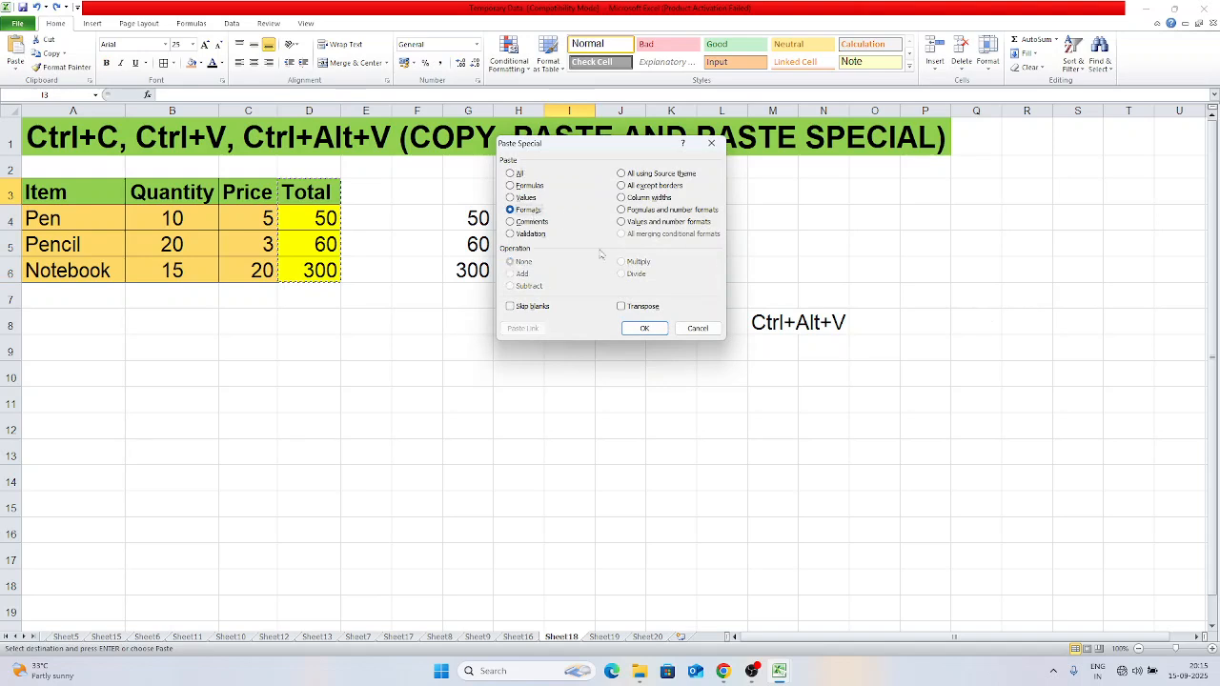
{"action": "left_click", "coordinate": [657, 329]}
{"action": "left_click", "coordinate": [675, 240]}
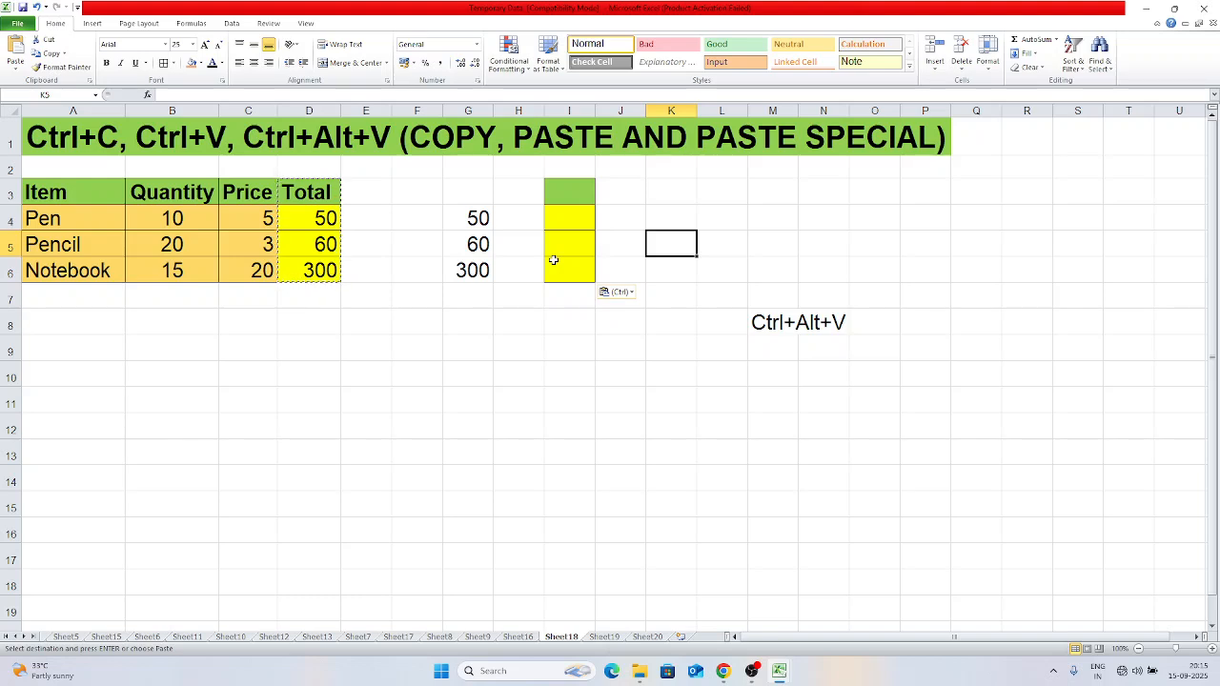
- Copy the totals in D4:D6 and paste only their formulas starting at cell K4
{"action": "left_click_drag", "start_coordinate": [304, 210], "coordinate": [325, 273]}
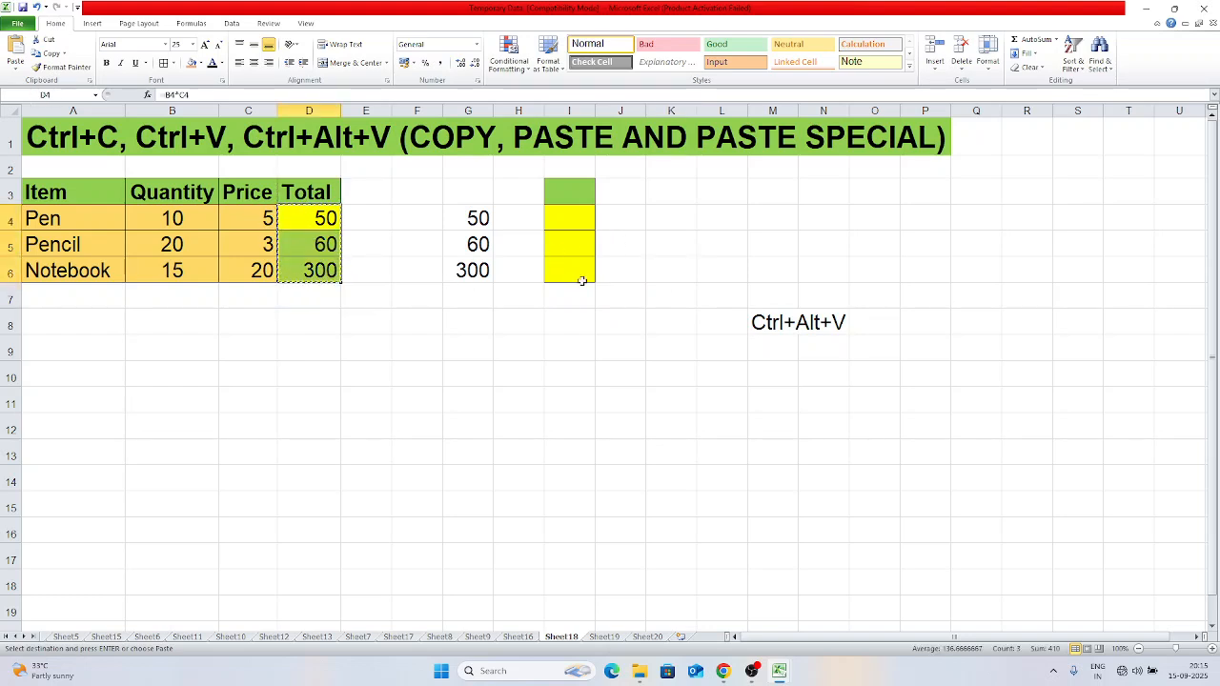
{"action": "left_click", "coordinate": [664, 218]}
{"action": "key", "text": "ctrl+alt+v"}
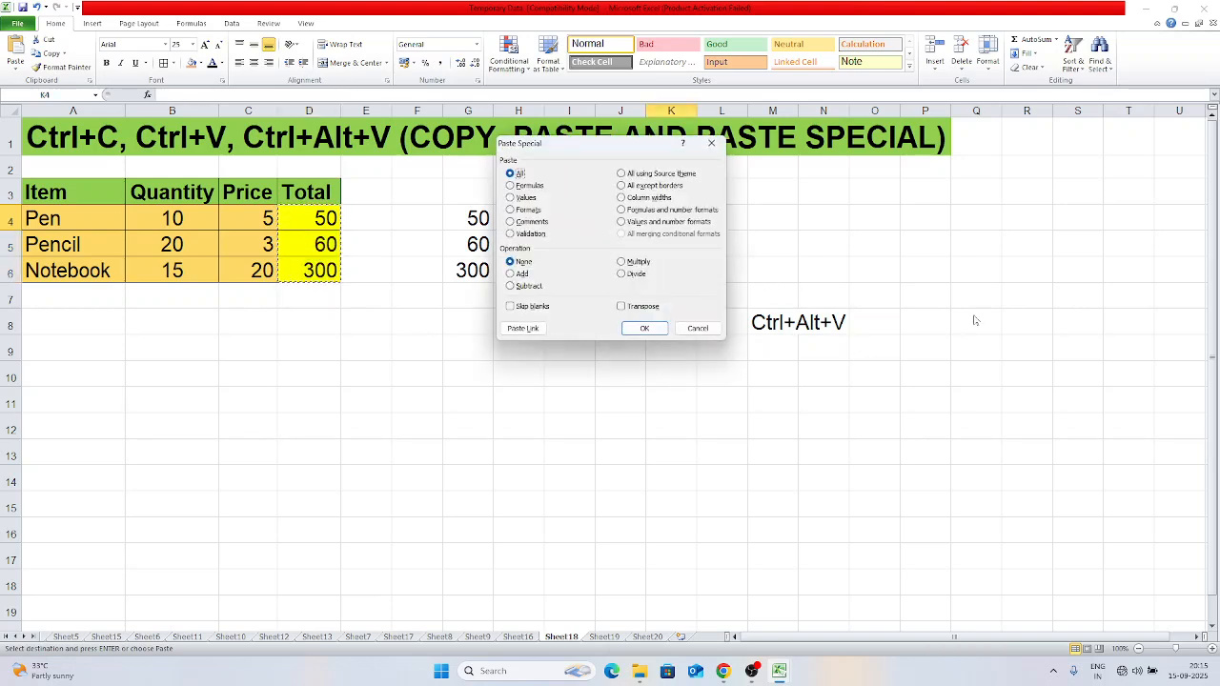
{"action": "left_click", "coordinate": [540, 186]}
{"action": "left_click", "coordinate": [650, 330]}
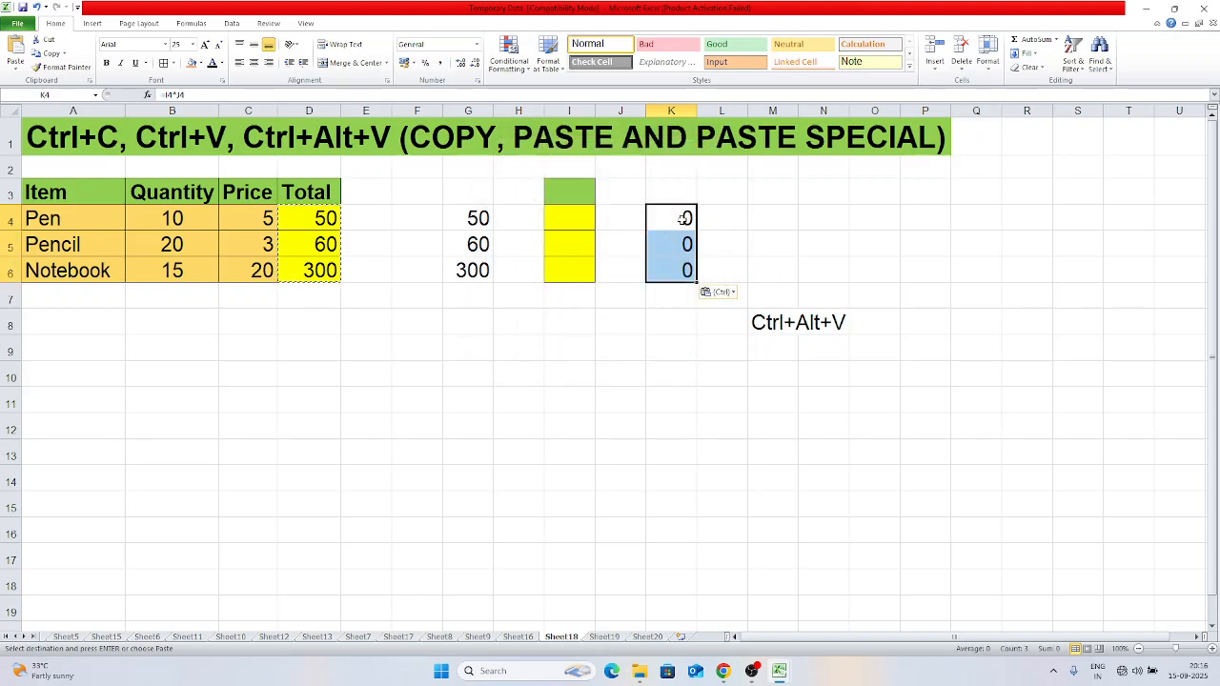
{"action": "key", "text": "Escape"}
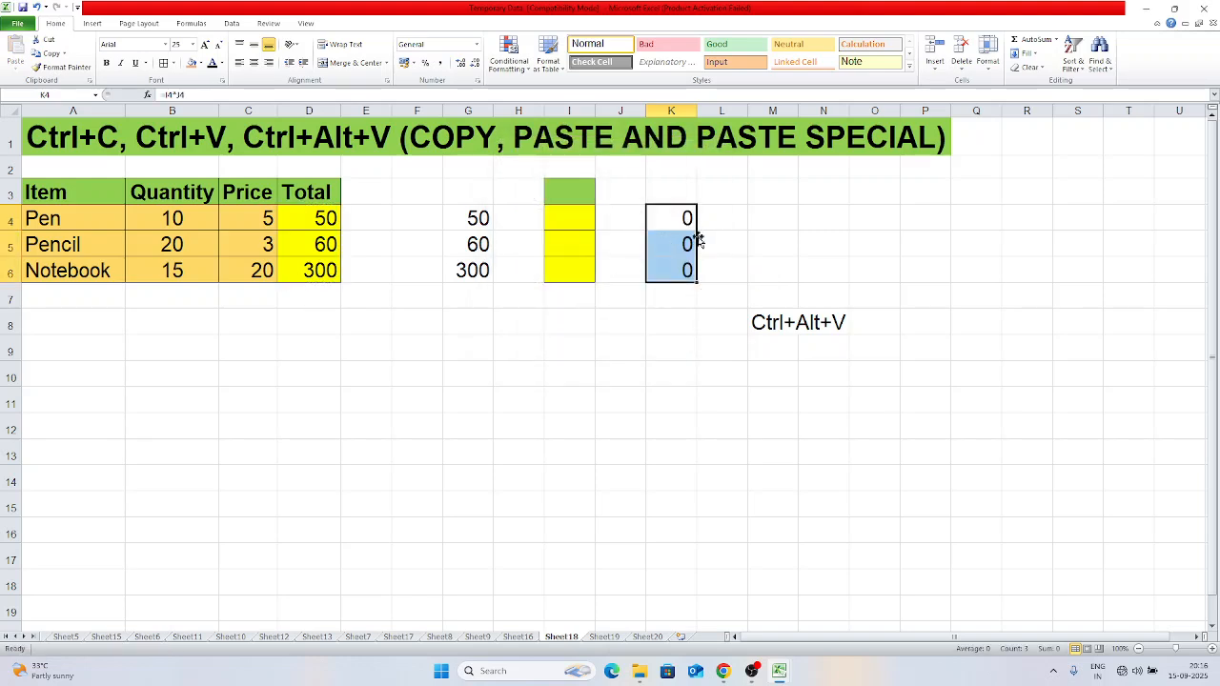
- Compare the formula in Total cell D4 with the pasted formula in K4, leaving both cells unedited
{"action": "left_click", "coordinate": [320, 219]}
{"action": "double_click", "coordinate": [328, 219]}
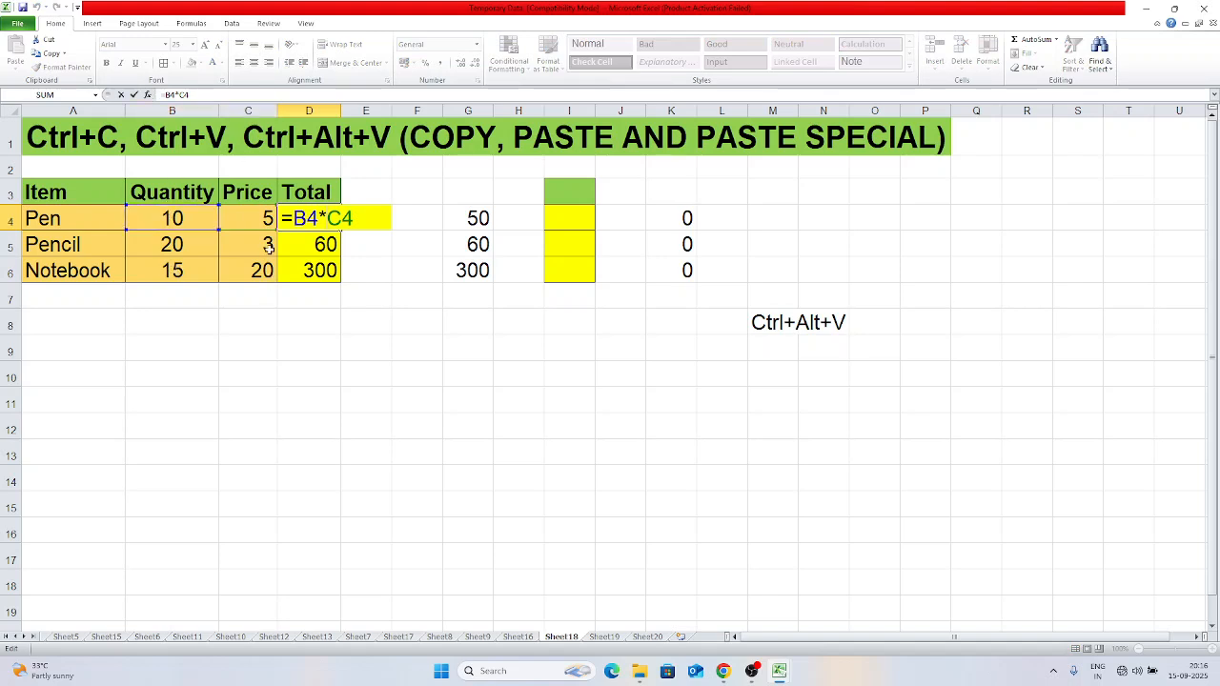
{"action": "left_click", "coordinate": [656, 220]}
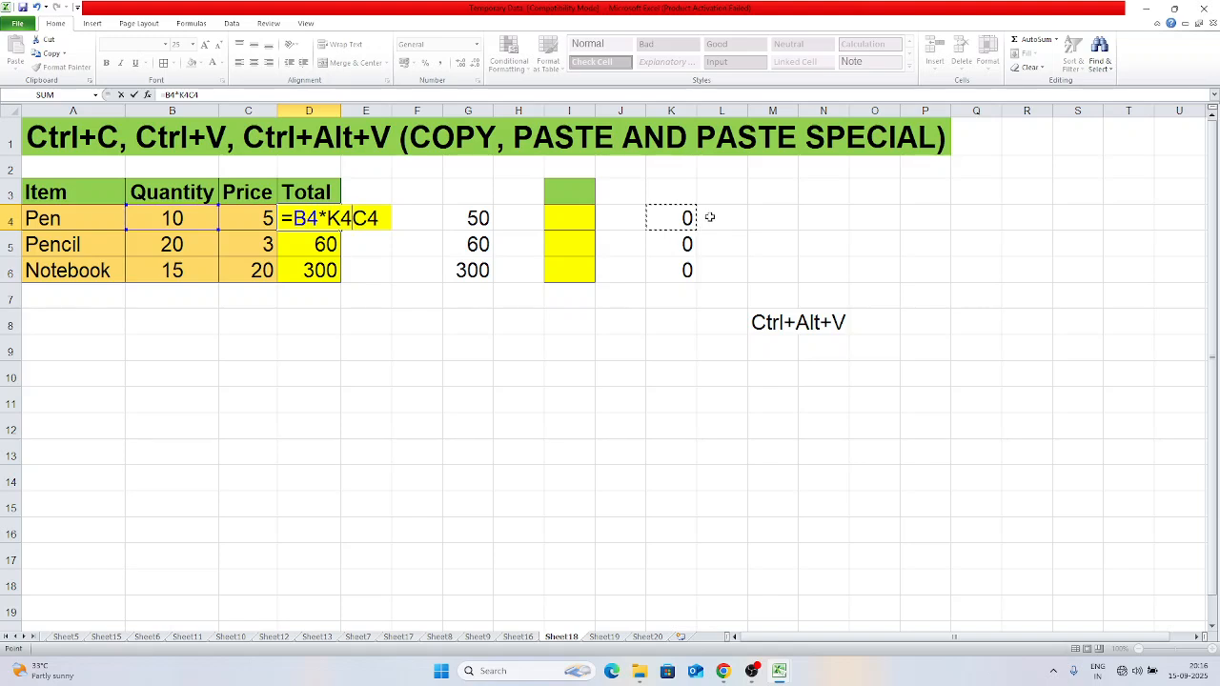
{"action": "key", "text": "Escape"}
{"action": "left_click", "coordinate": [667, 227]}
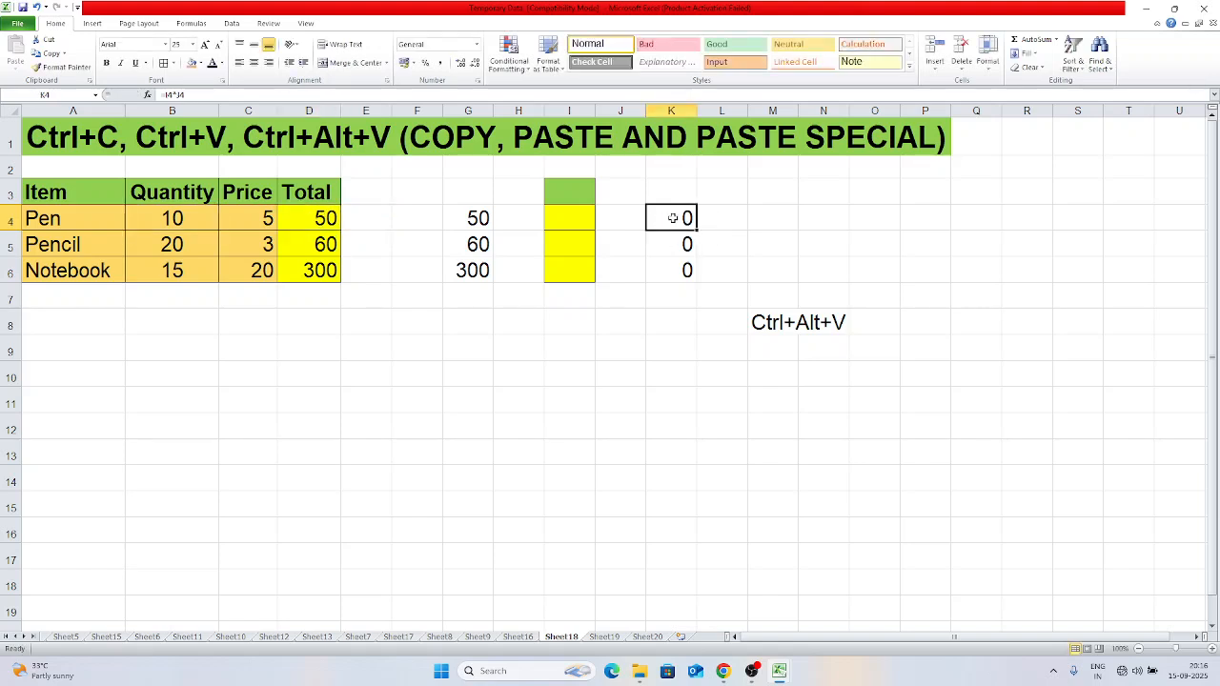
{"action": "double_click", "coordinate": [677, 221]}
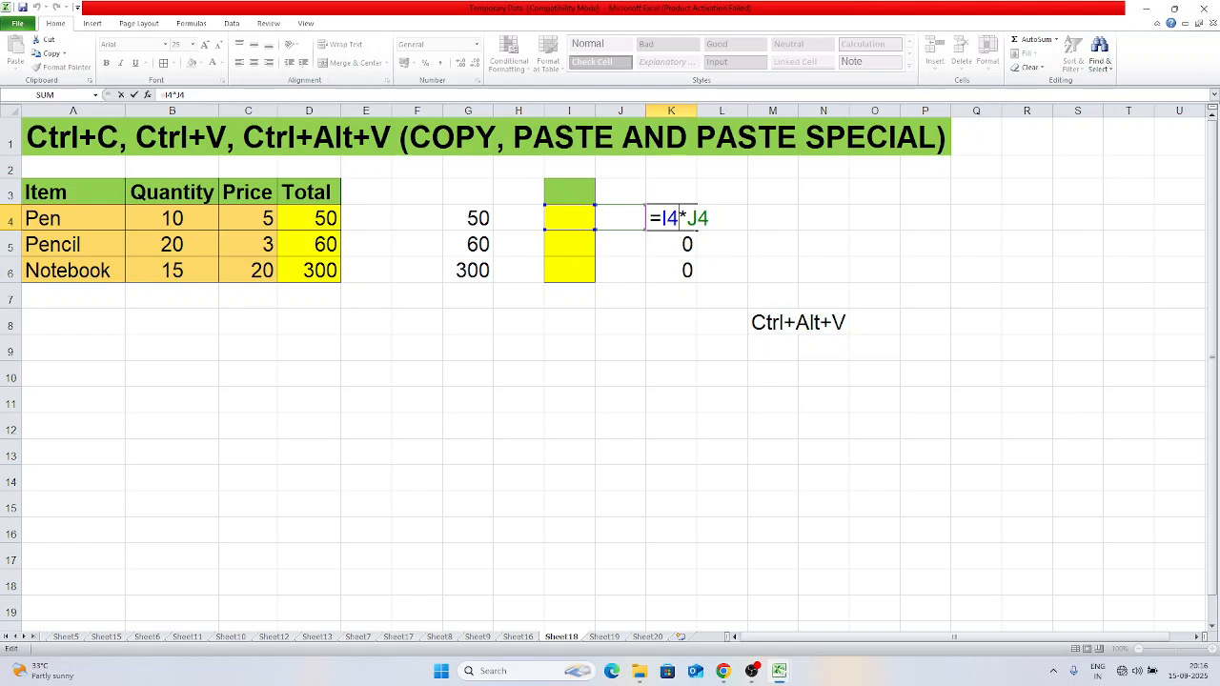
{"action": "key", "text": "Escape"}
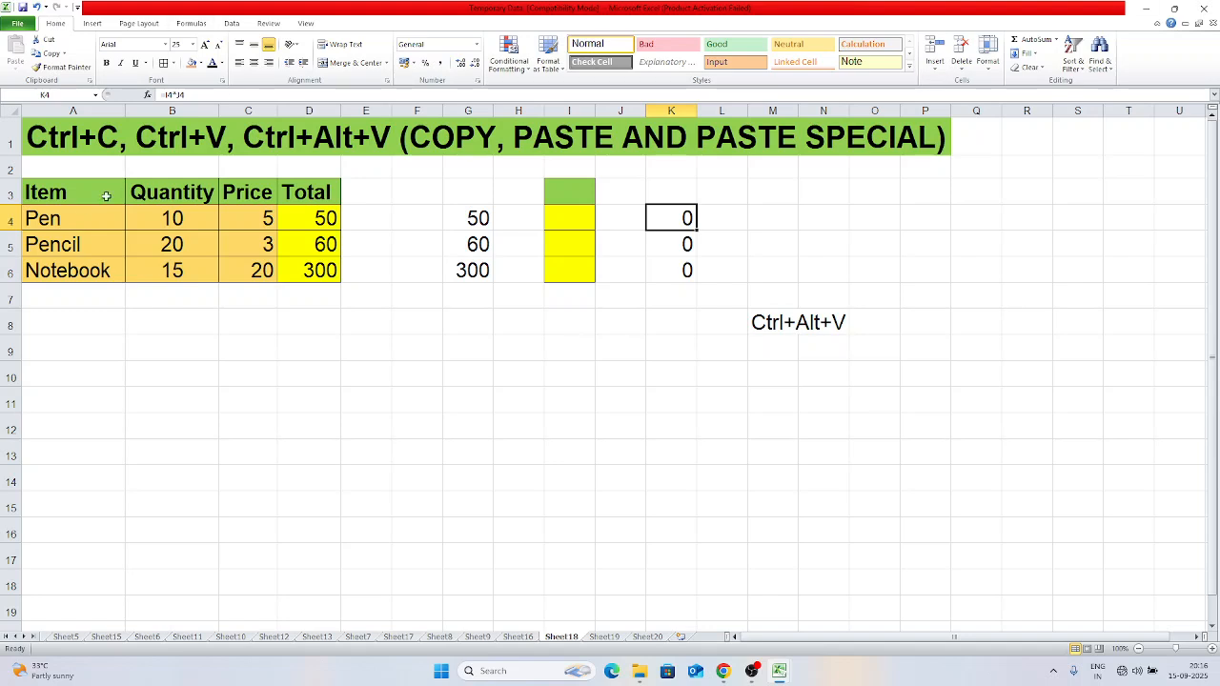
- Copy the item names in A4:A6 and paste them transposed into a row starting at cell A10
{"action": "left_click_drag", "start_coordinate": [70, 223], "coordinate": [70, 265]}
{"action": "key", "text": "ctrl+c"}
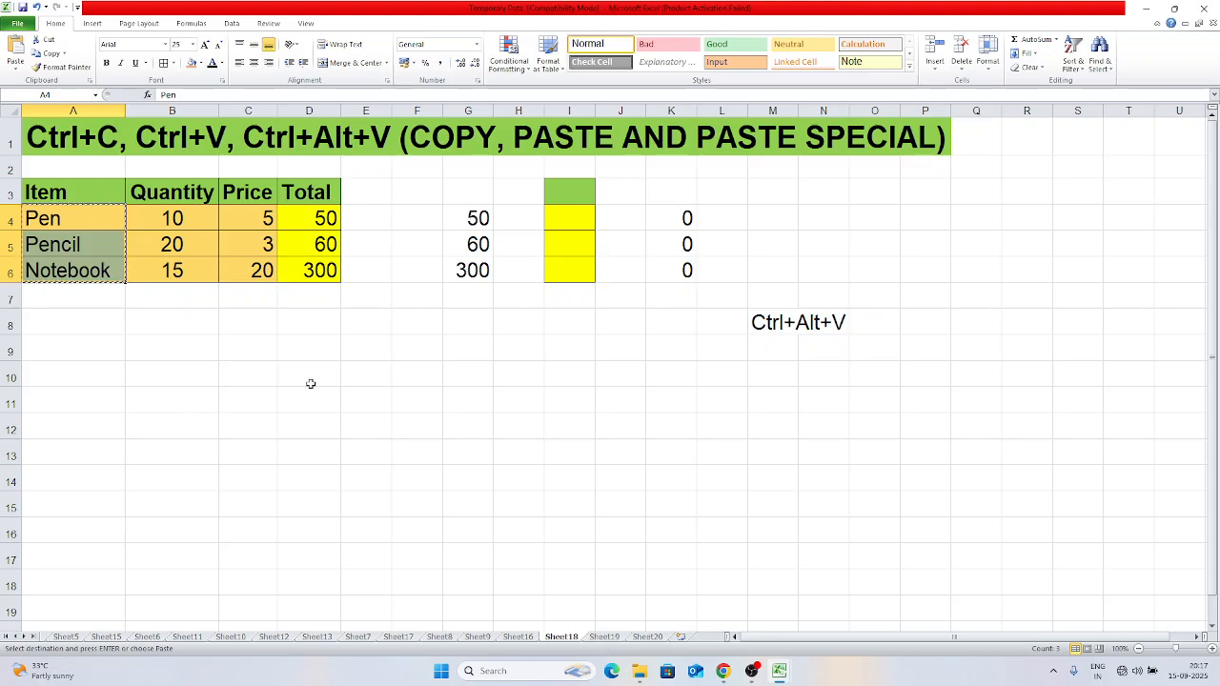
{"action": "left_click", "coordinate": [77, 376]}
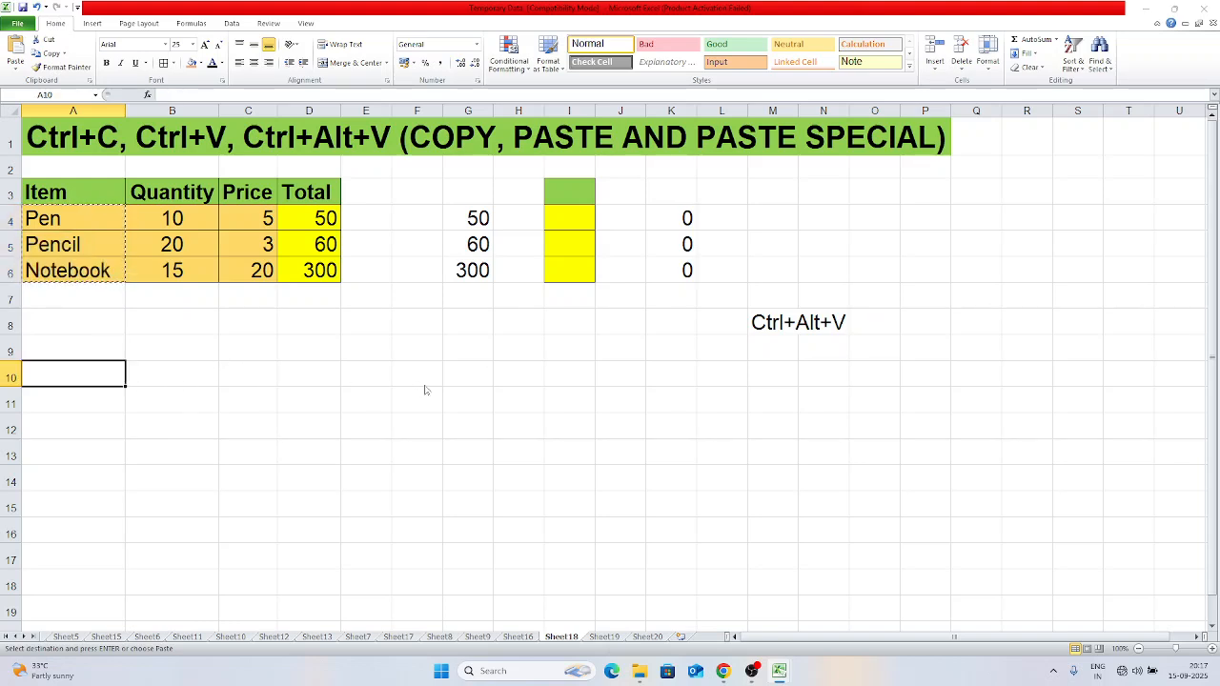
{"action": "key", "text": "ctrl+alt+v"}
{"action": "left_click", "coordinate": [622, 307]}
{"action": "left_click", "coordinate": [648, 328]}
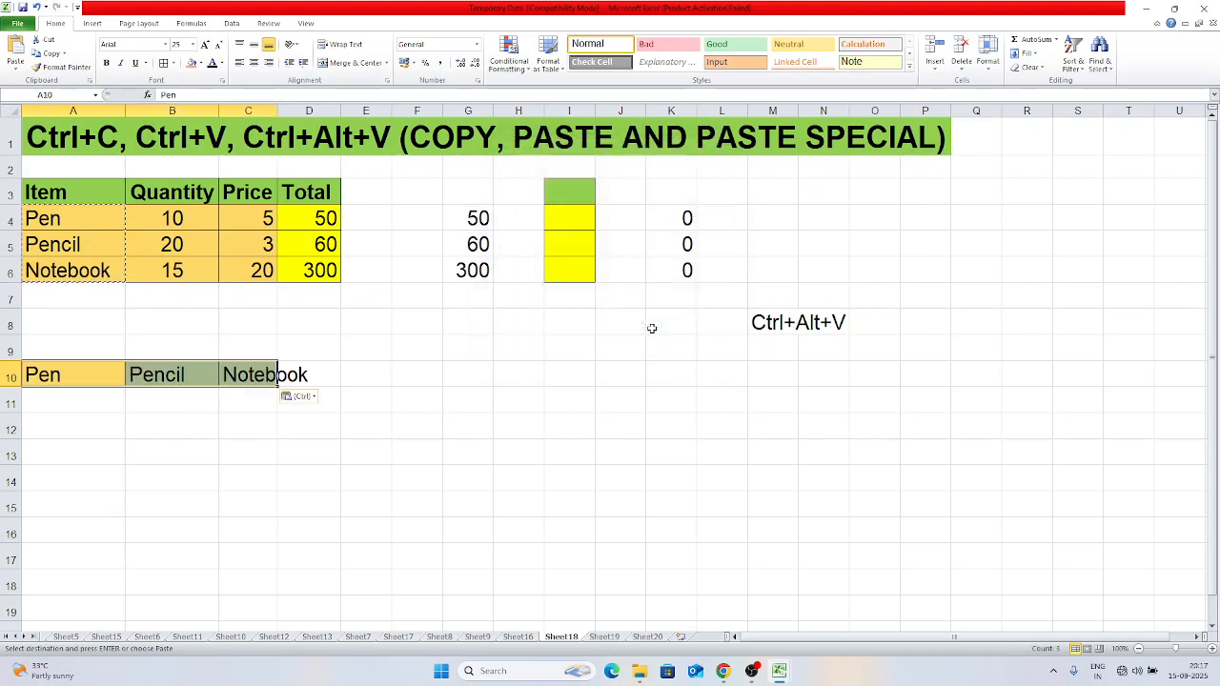
{"action": "left_click", "coordinate": [641, 345]}
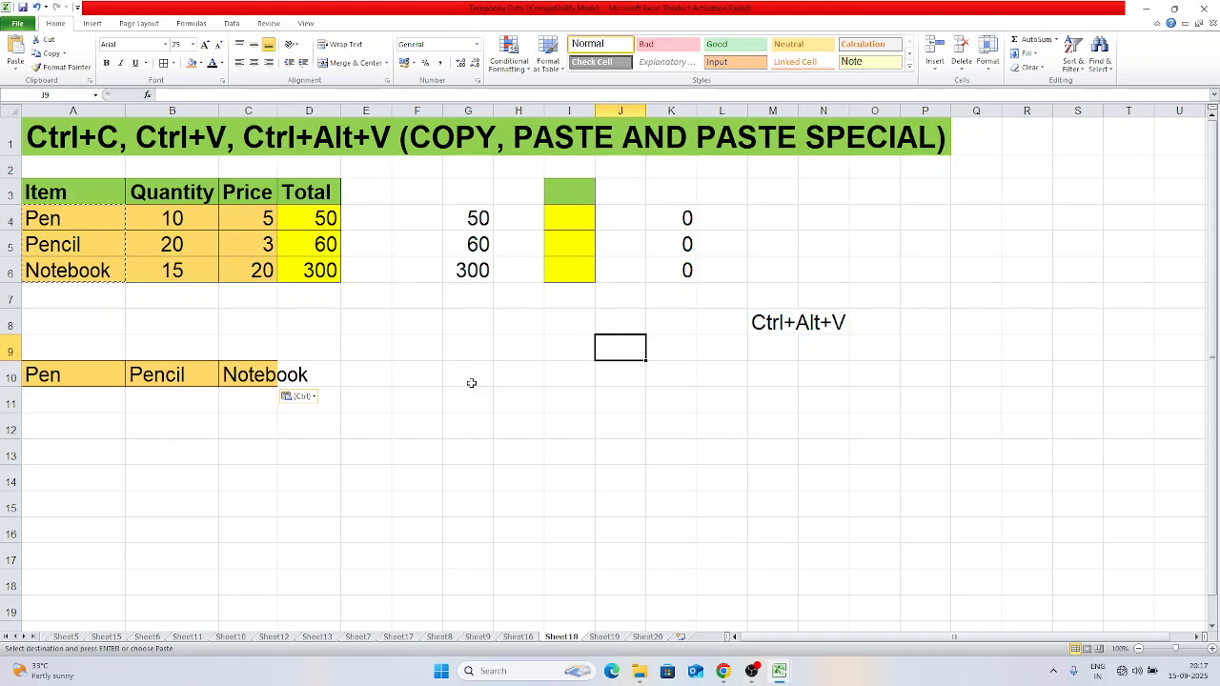
- On Sheet19, enter Jan in cell A3 and fill the month series down to Dec in A14
{"action": "left_click", "coordinate": [603, 638]}
{"action": "left_click", "coordinate": [82, 214]}
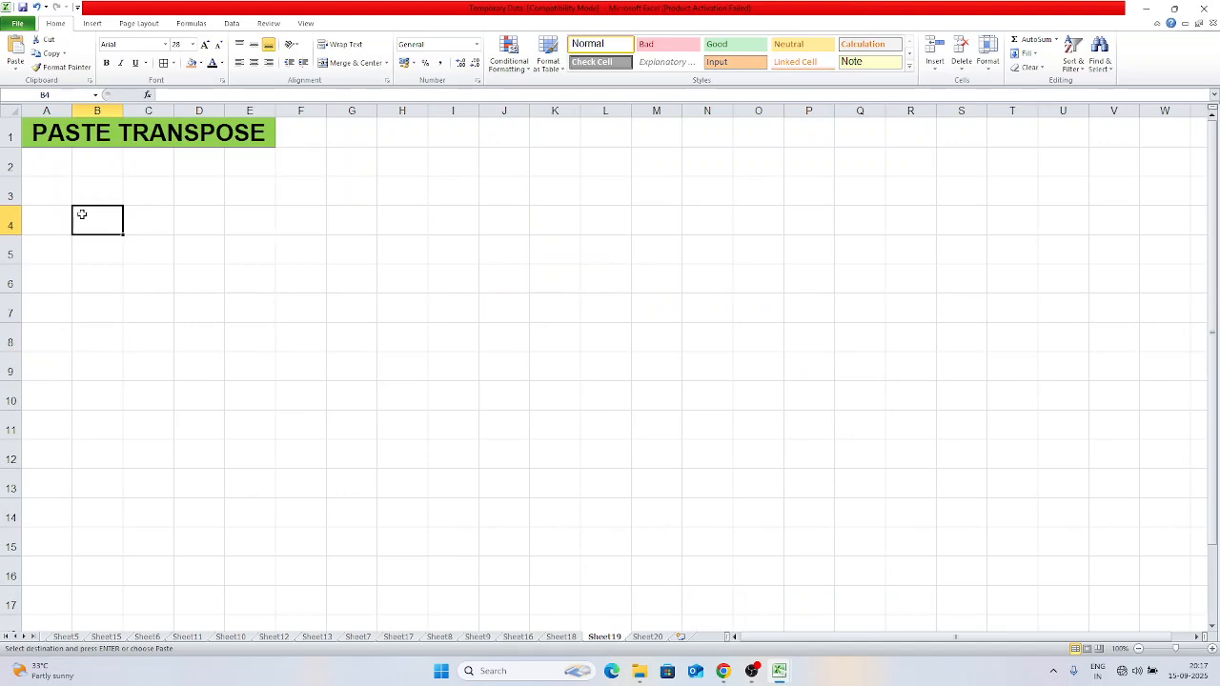
{"action": "key", "text": "Left"}
{"action": "key", "text": "Up"}
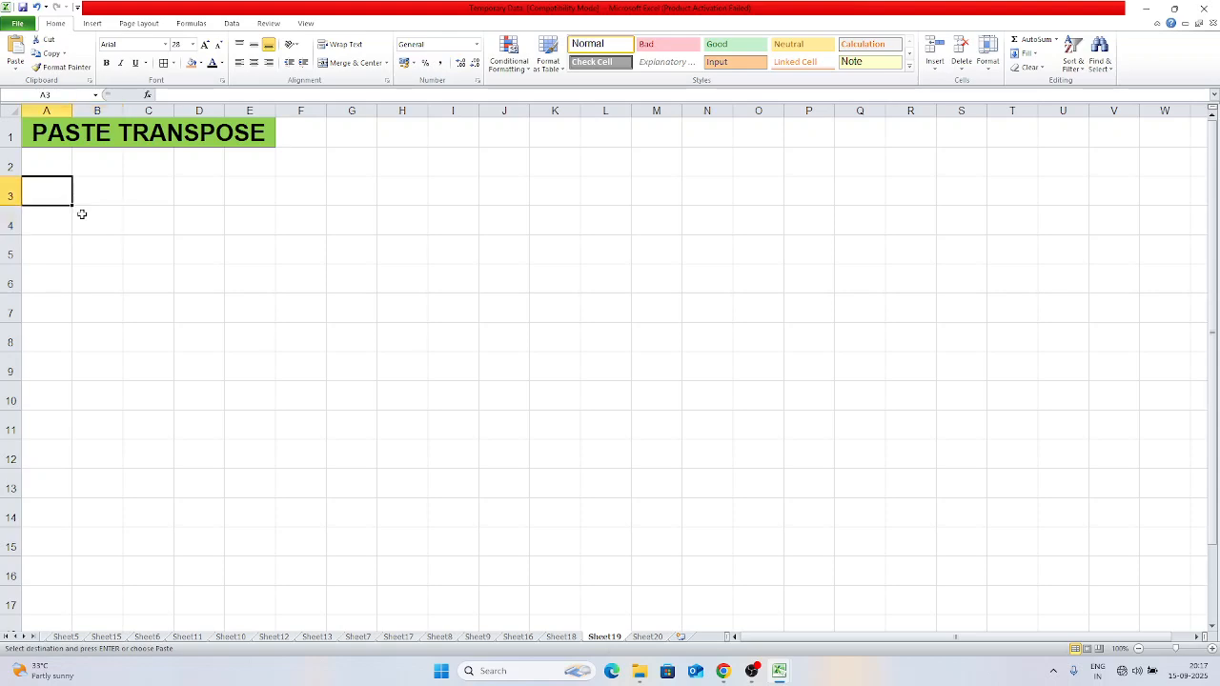
{"action": "type", "text": "Jan"}
{"action": "key", "text": "Return"}
{"action": "key", "text": "Up"}
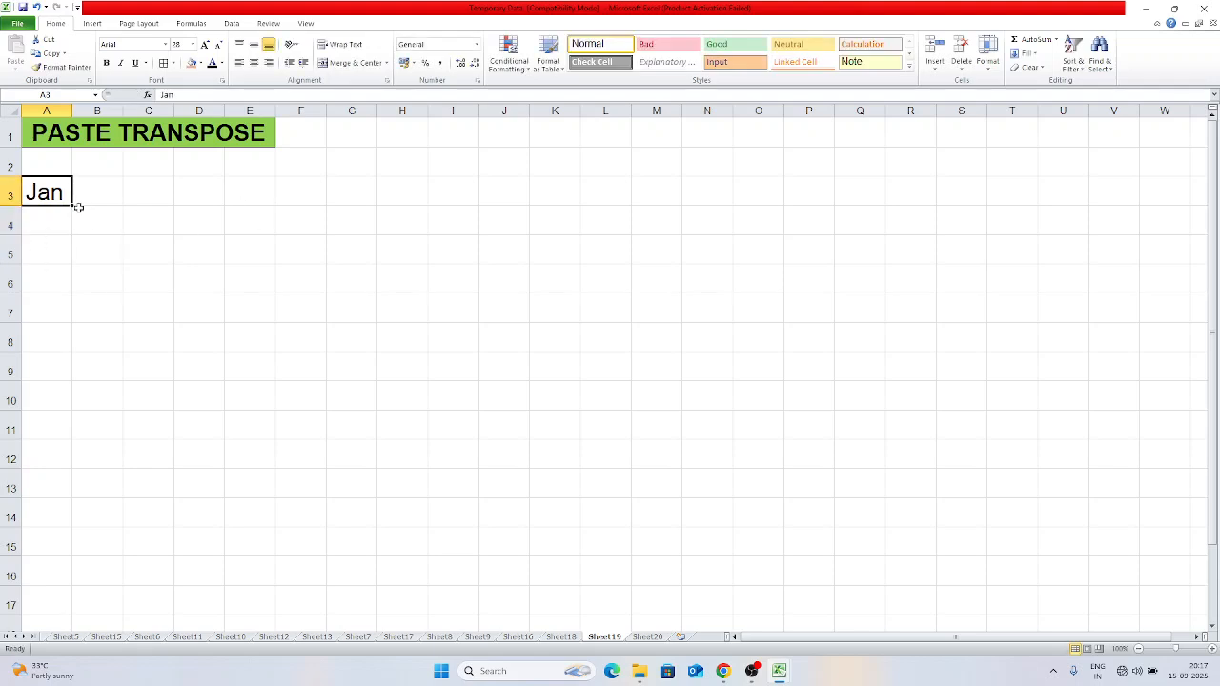
{"action": "left_click_drag", "start_coordinate": [73, 205], "coordinate": [76, 531]}
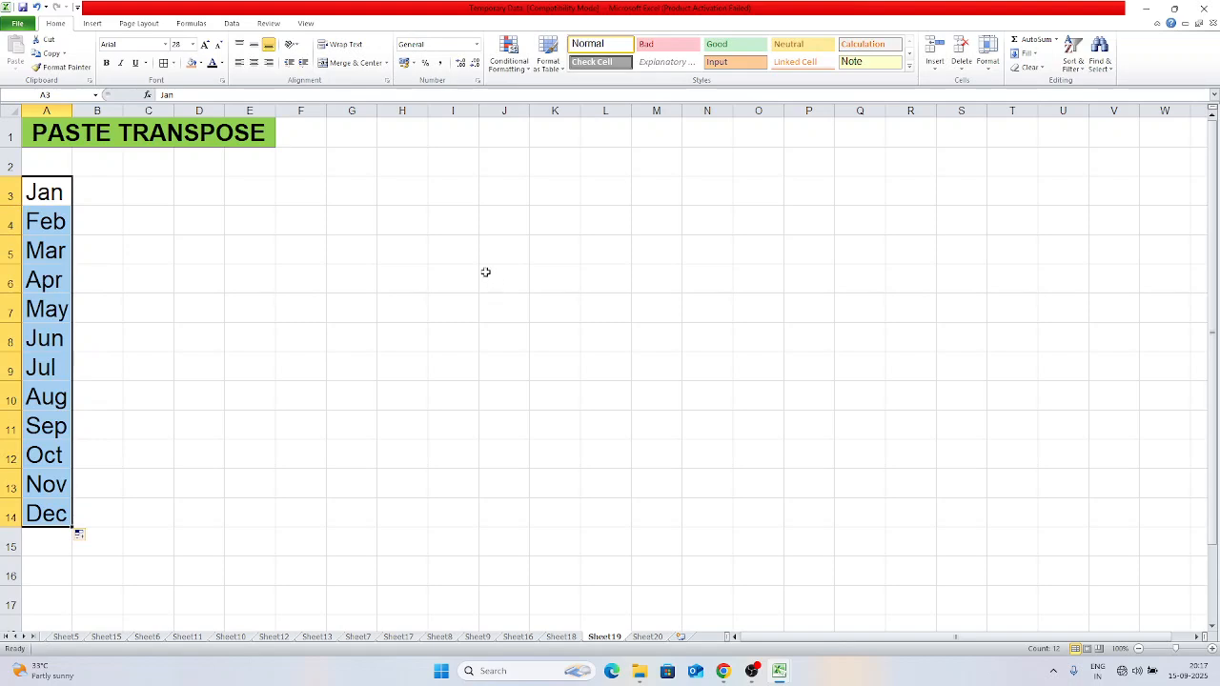
- Copy the months in A3:A14 and paste them transposed into a row starting at cell D3
{"action": "left_click", "coordinate": [124, 197]}
{"action": "left_click_drag", "start_coordinate": [47, 195], "coordinate": [54, 515]}
{"action": "key", "text": "ctrl+c"}
{"action": "left_click", "coordinate": [207, 190]}
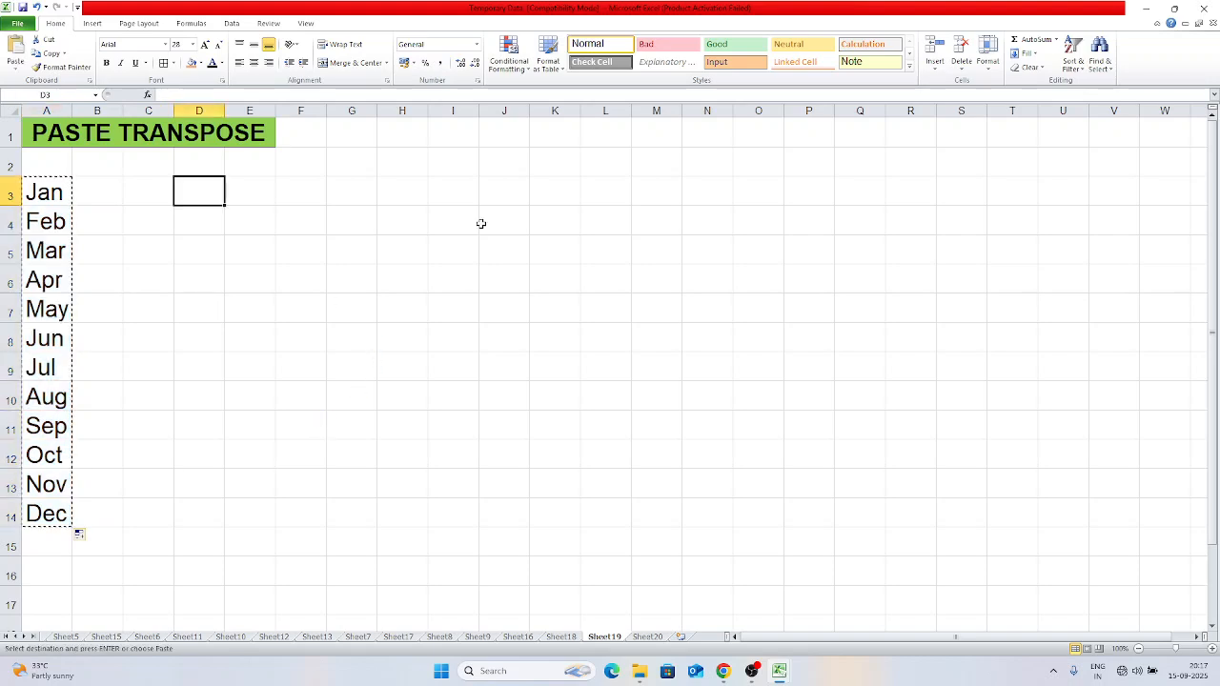
{"action": "key", "text": "ctrl+alt+v"}
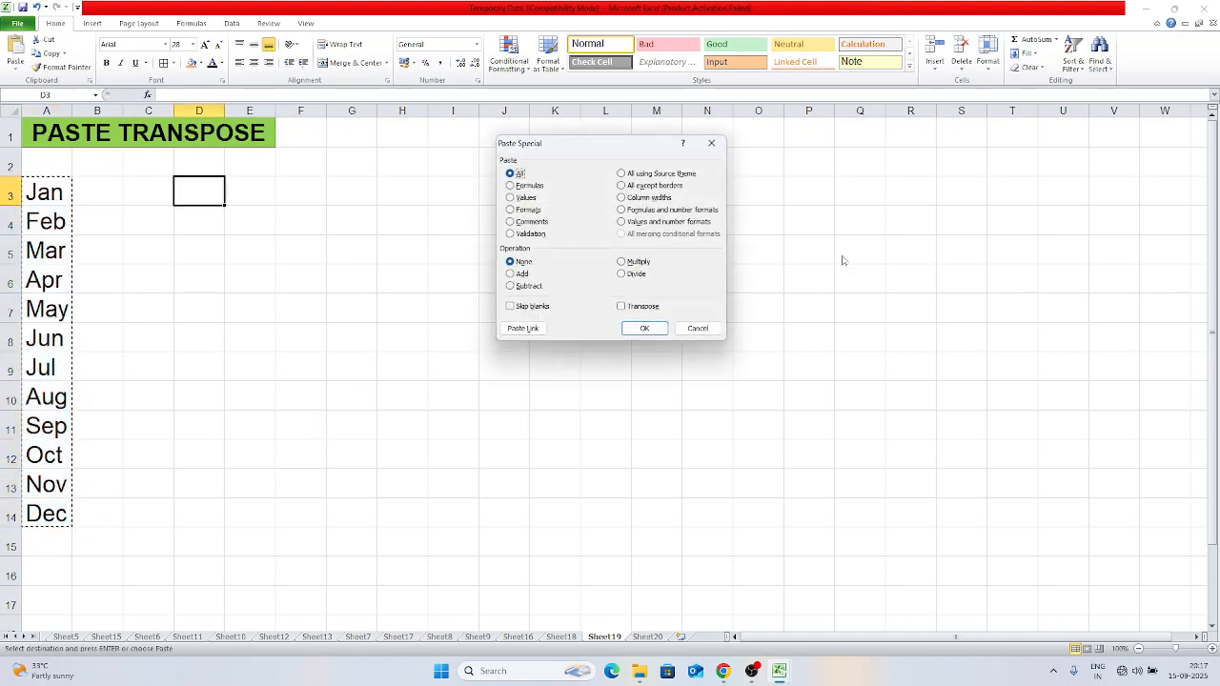
{"action": "left_click", "coordinate": [650, 307]}
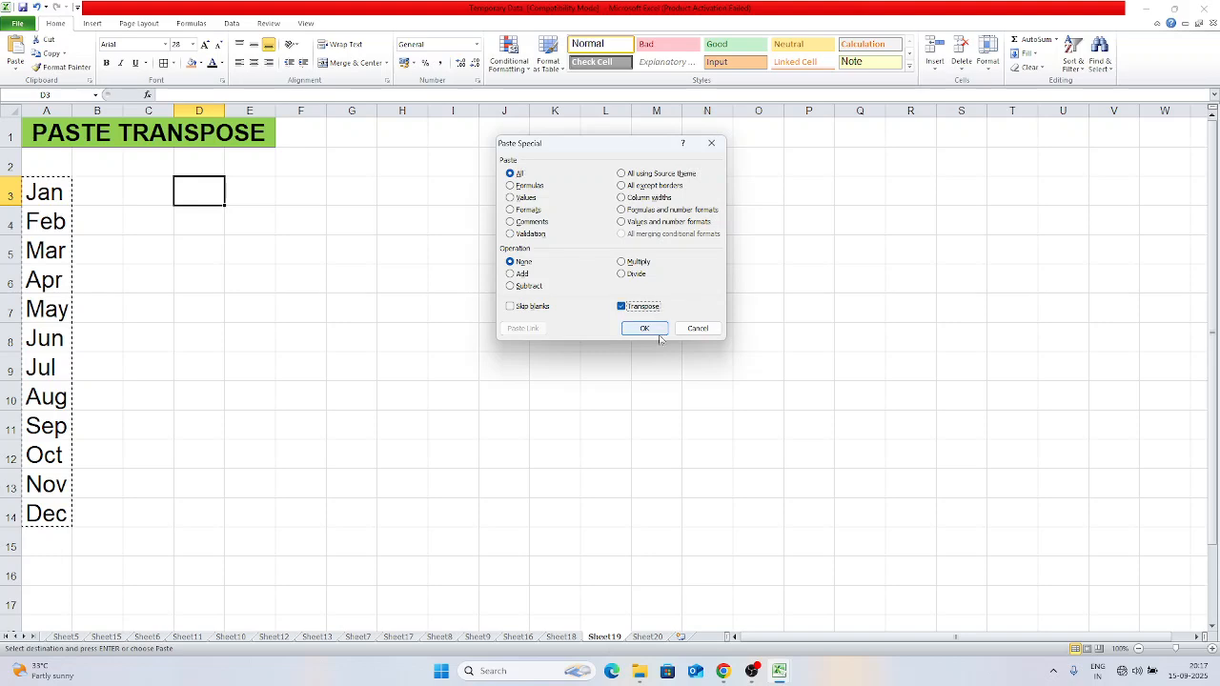
{"action": "left_click", "coordinate": [645, 328]}
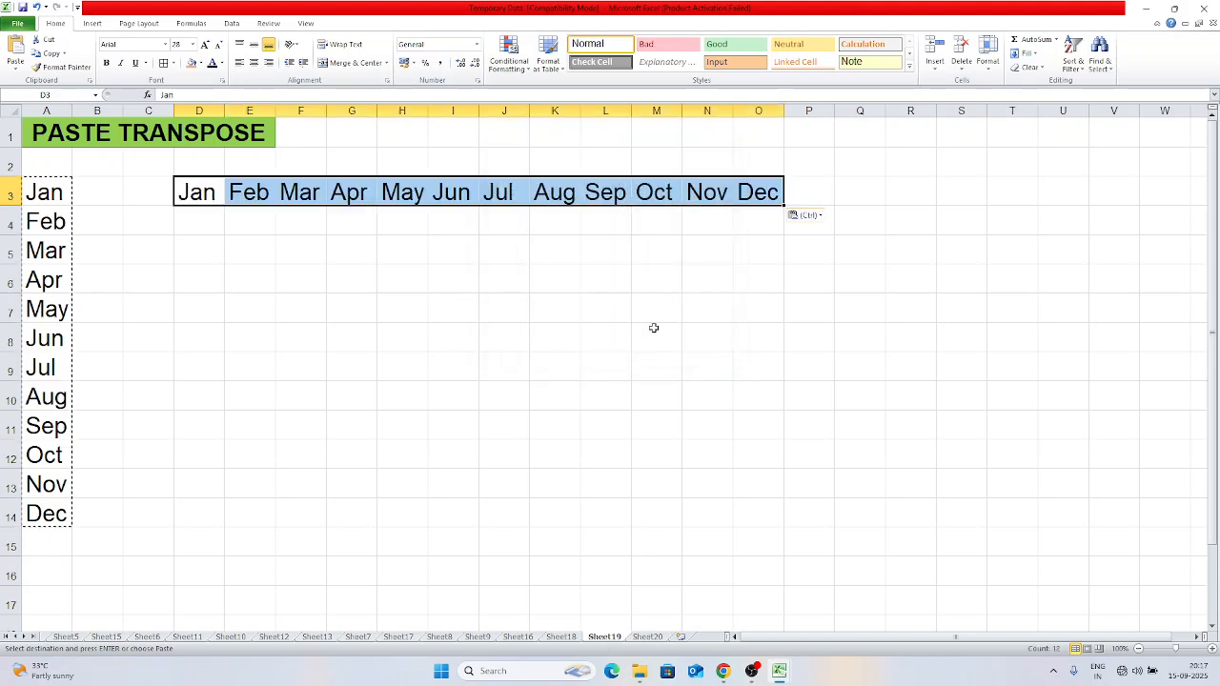